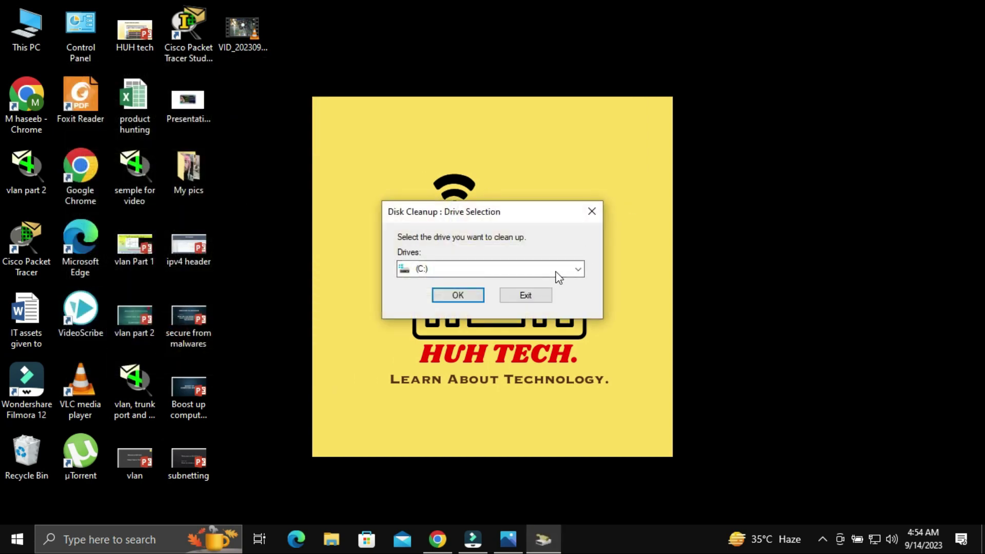
# Step: Run Disk Cleanup on drive E: with DirectX Shader Cache excluded and Recycle Bin selected, permanently deleting the files
pyautogui.click(566, 269)
pyautogui.click(470, 306)
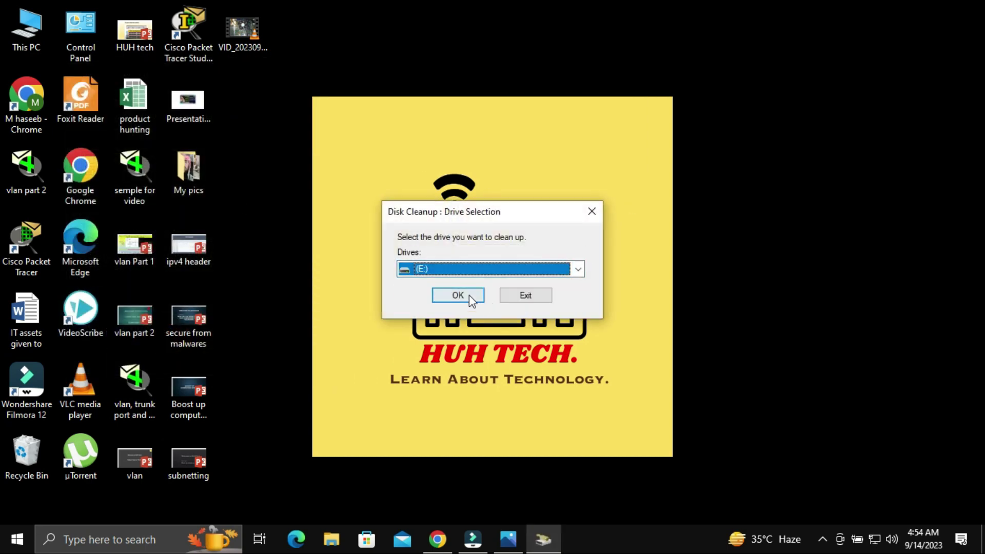
pyautogui.click(469, 294)
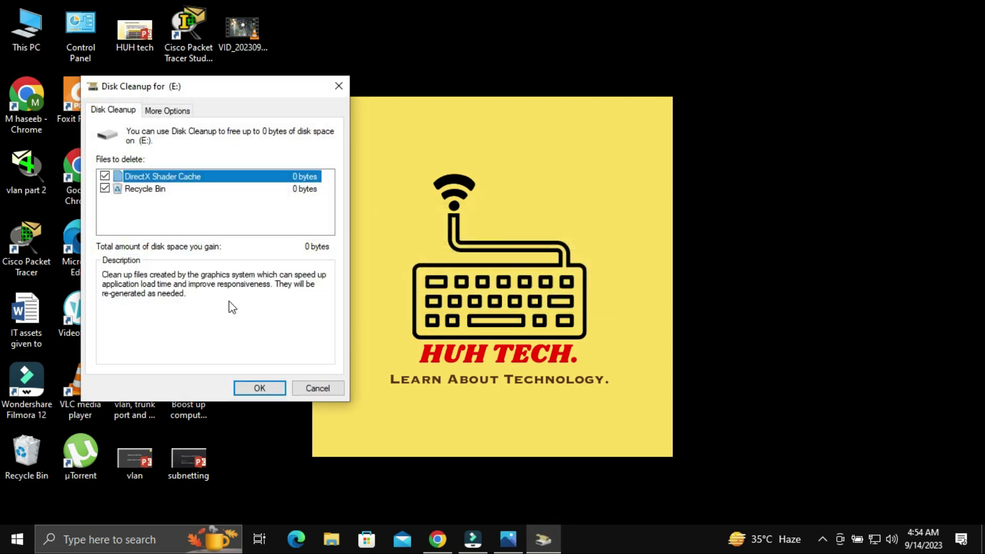
pyautogui.click(257, 389)
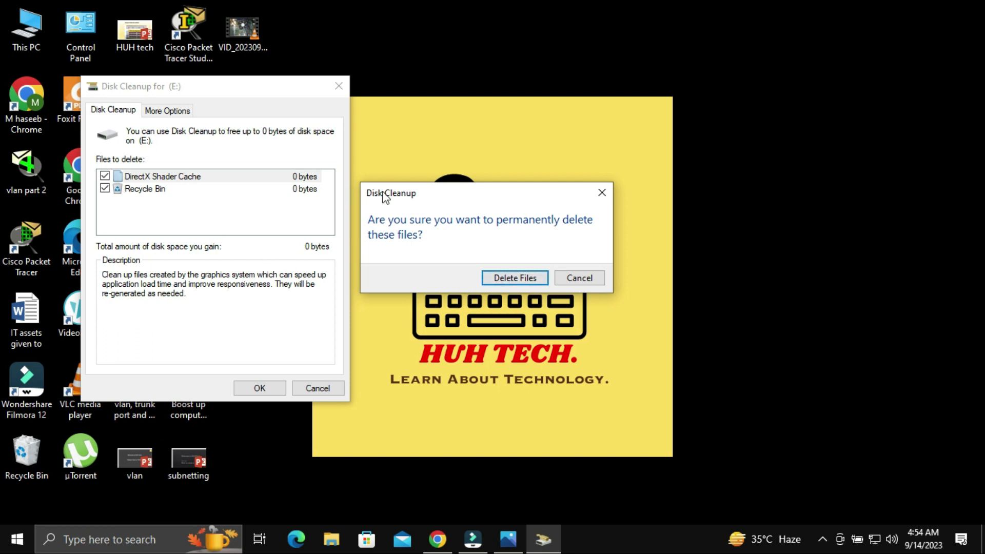
pyautogui.click(602, 193)
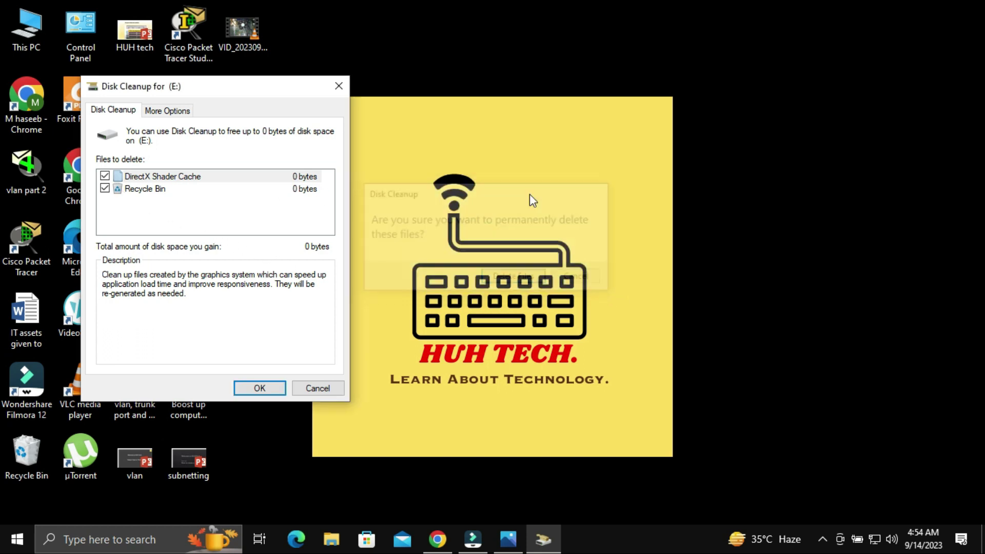
pyautogui.click(105, 176)
pyautogui.click(260, 388)
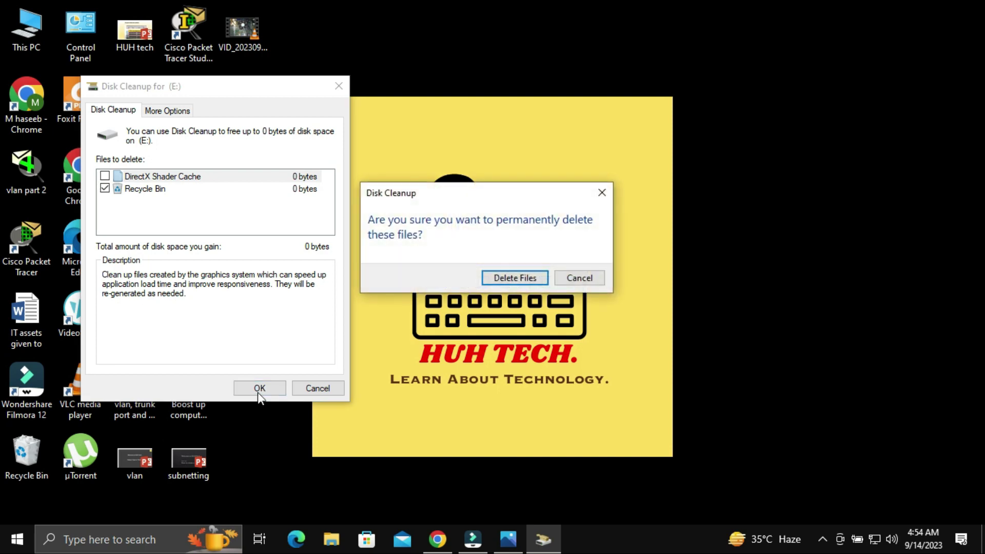
pyautogui.click(506, 279)
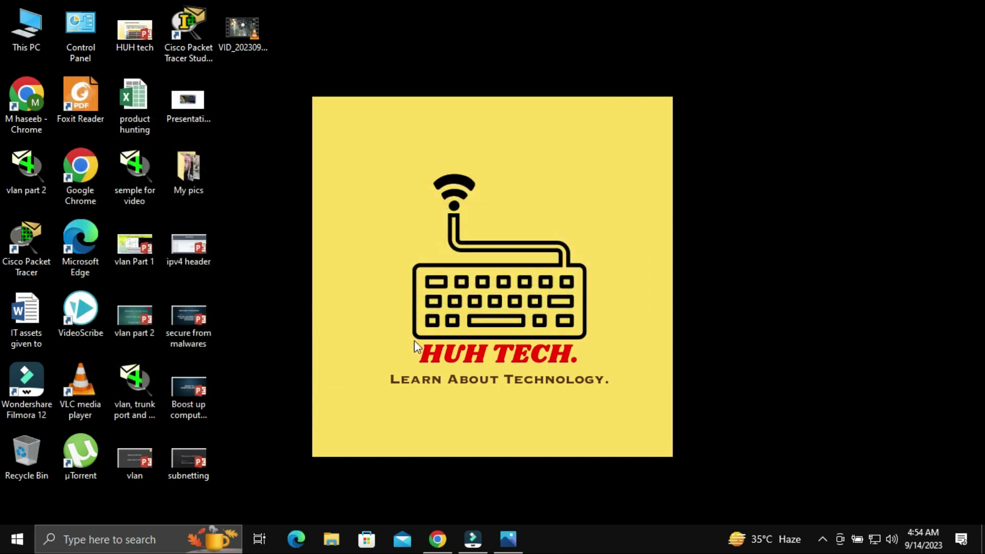
pyautogui.rightClick(747, 155)
pyautogui.click(775, 200)
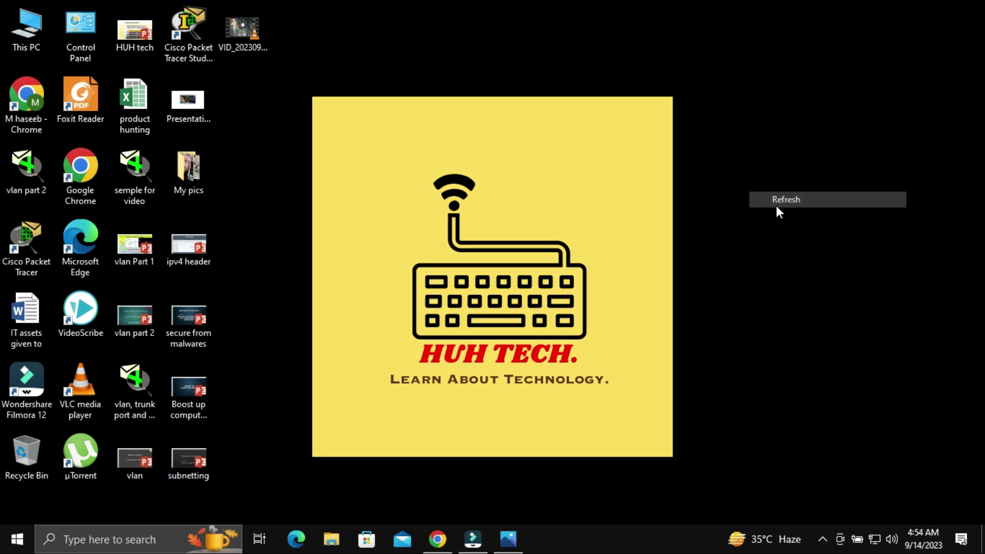
pyautogui.rightClick(760, 199)
pyautogui.click(779, 238)
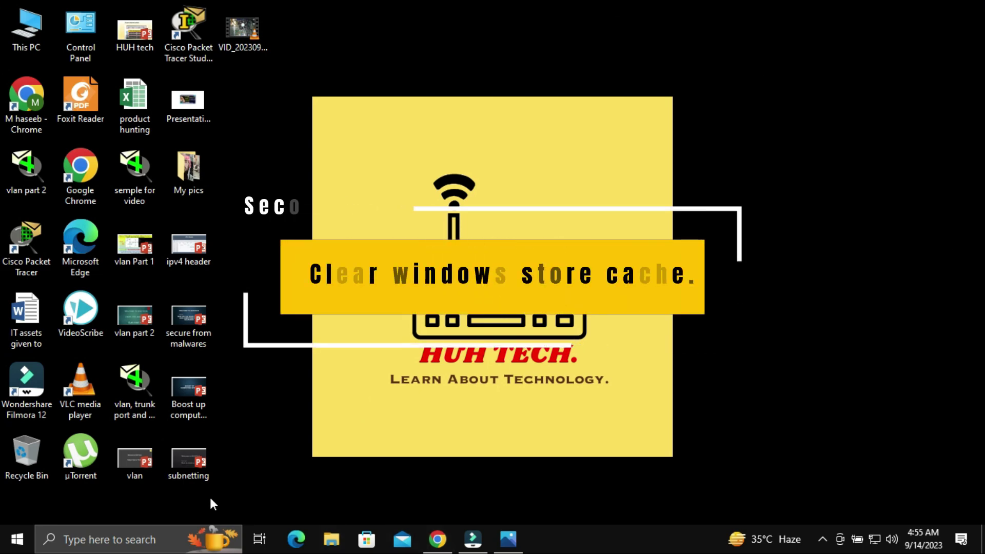
# Step: Try to launch the earlier entry "run" from the Run dialog's history
pyautogui.press('super+r')
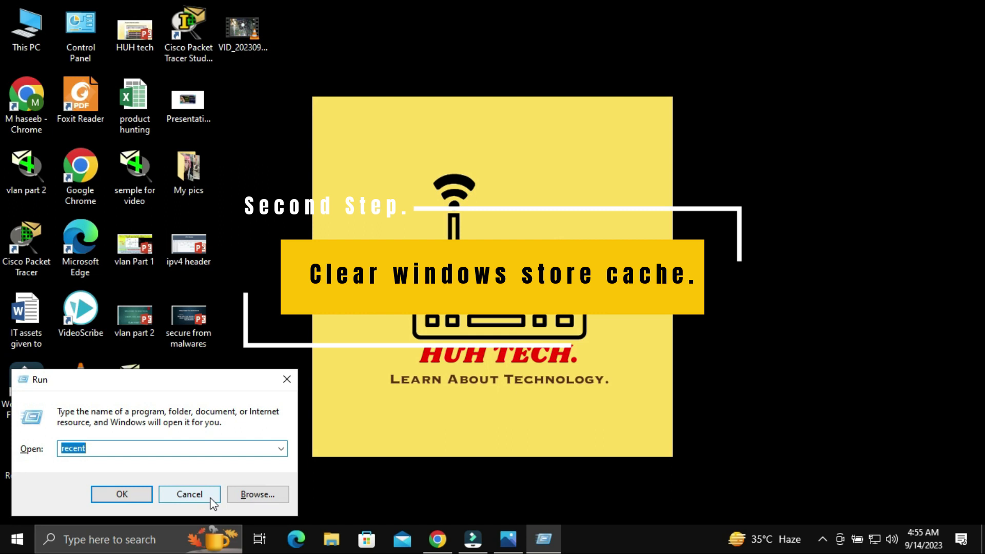
pyautogui.press('Down')
pyautogui.press('Down')
pyautogui.press('Down')
pyautogui.press('Down')
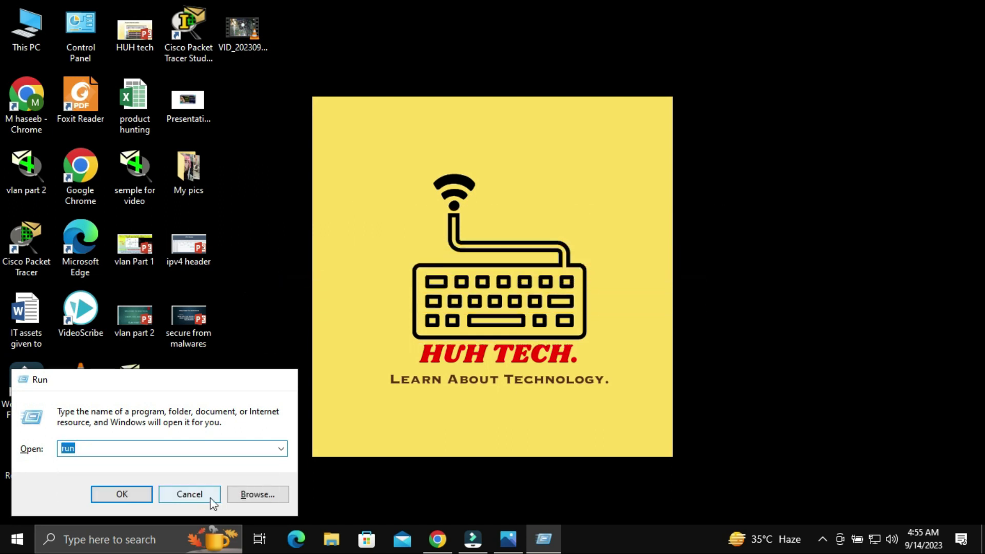
pyautogui.press('Return')
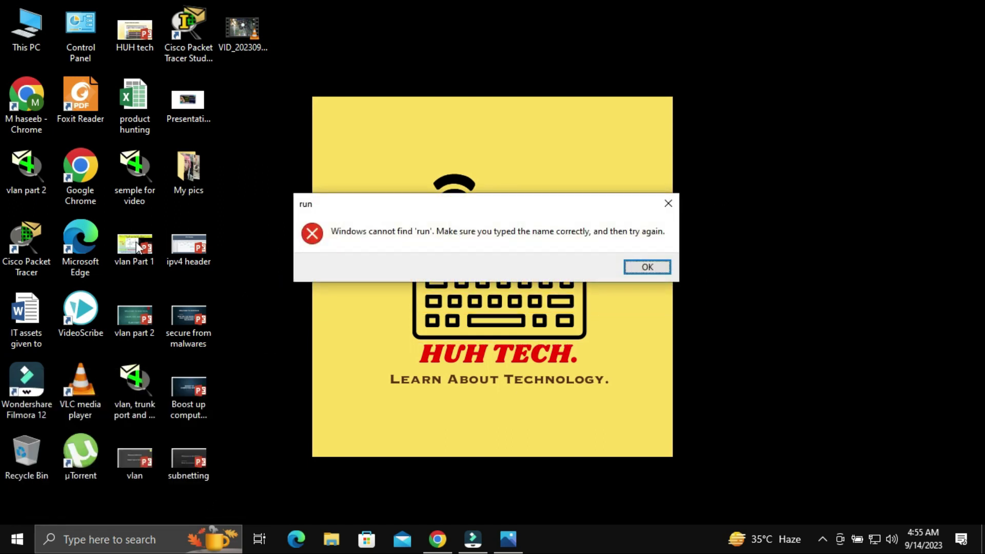
pyautogui.click(678, 197)
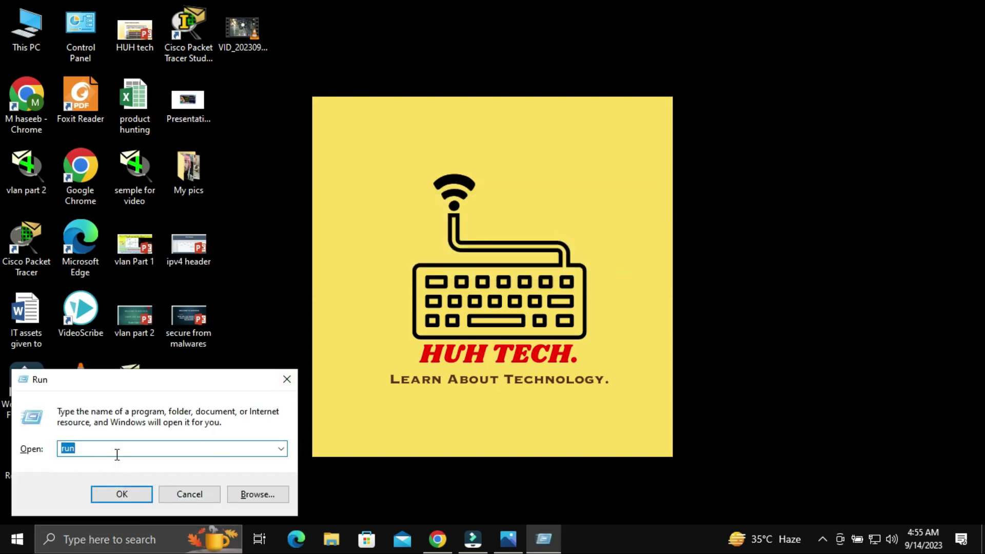
# Step: Start a command window with cmd and run WSReset.exe to clear the Windows Store cache
pyautogui.write('cmd')
pyautogui.press('Return')
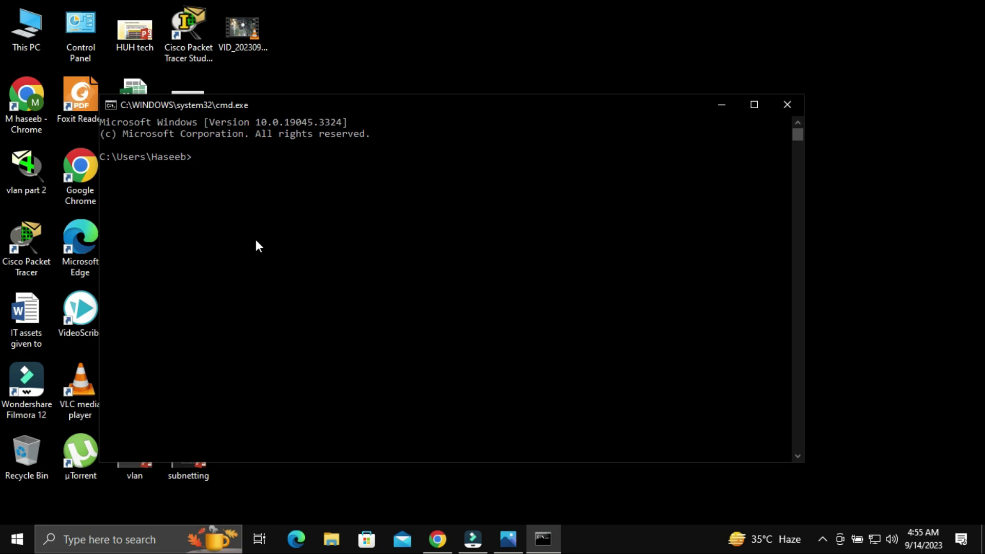
pyautogui.write('WS')
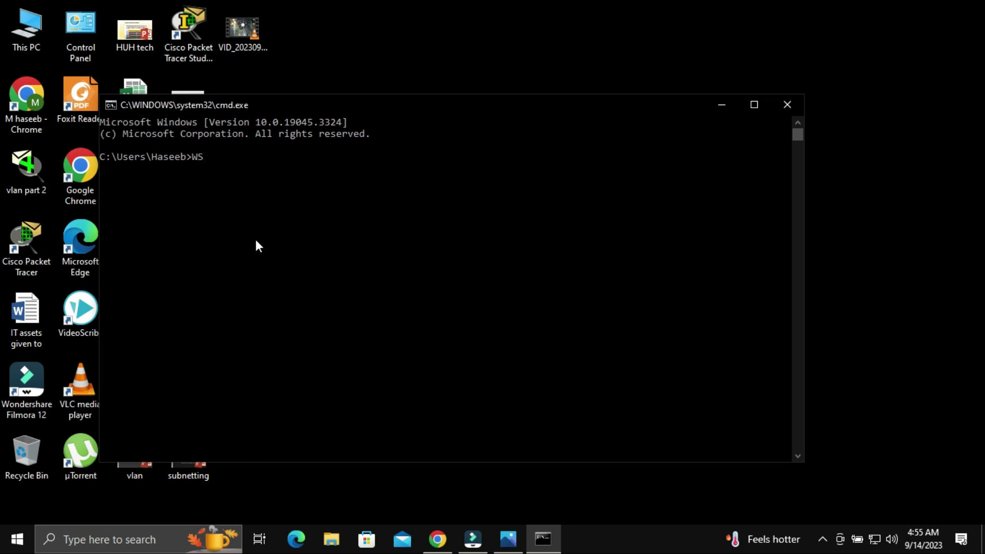
pyautogui.write('R')
pyautogui.write('eset')
pyautogui.write('.ex')
pyautogui.write('e')
pyautogui.press('Return')
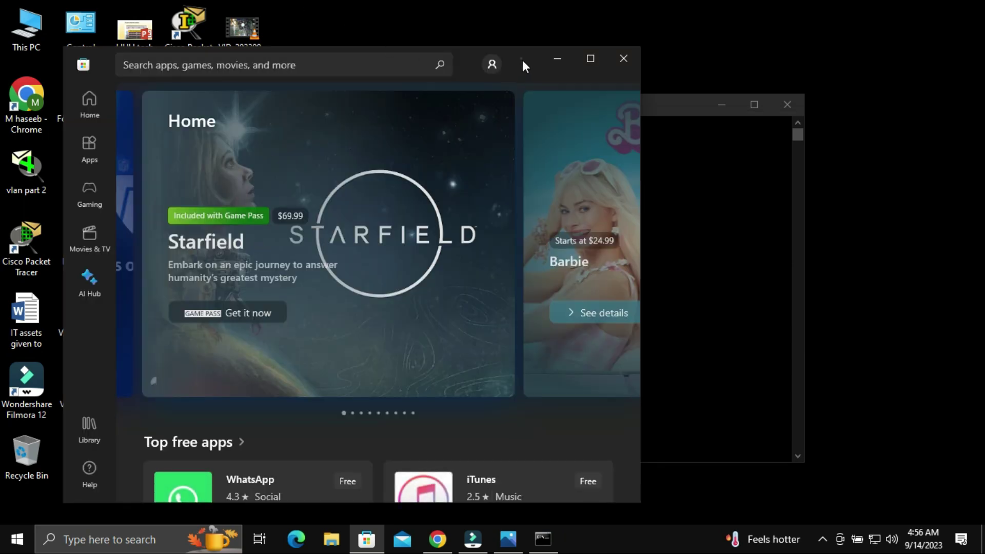
# Step: Look briefly through the Microsoft Store home page, and close both the Store and the command window
pyautogui.moveTo(522, 60); pyautogui.dragTo(626, 51)
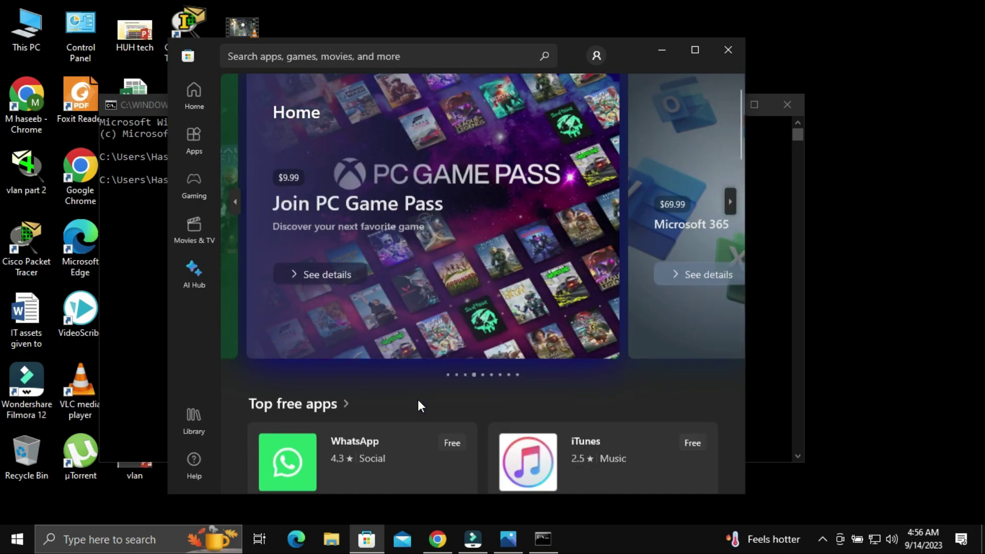
pyautogui.scroll(-10, 417, 400)
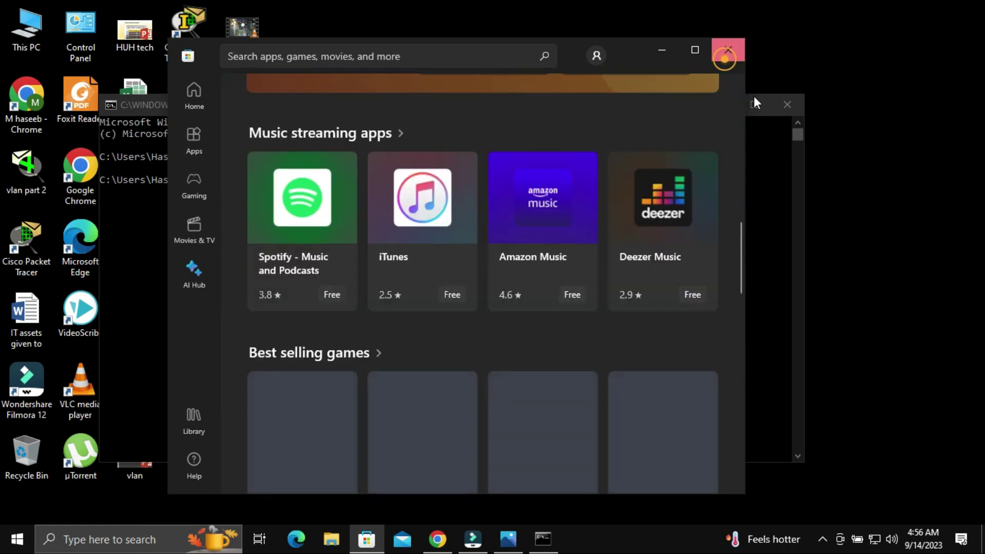
pyautogui.click(729, 51)
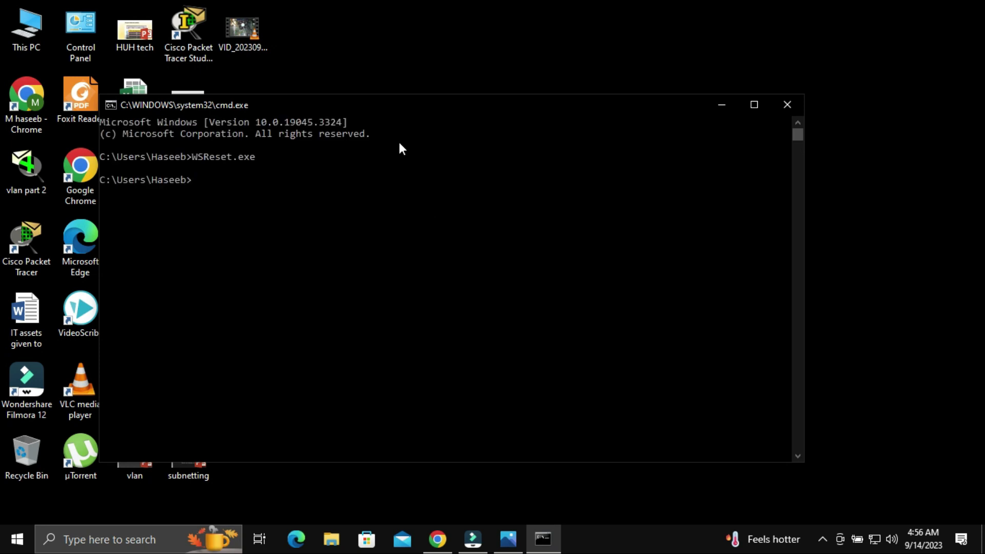
pyautogui.click(798, 101)
pyautogui.rightClick(564, 171)
pyautogui.click(632, 217)
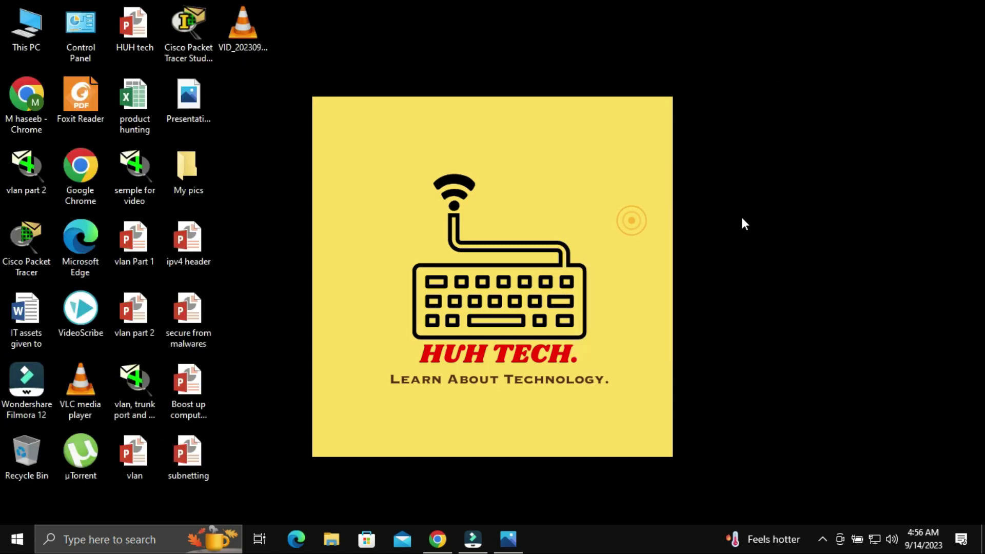
pyautogui.rightClick(733, 192)
pyautogui.click(749, 232)
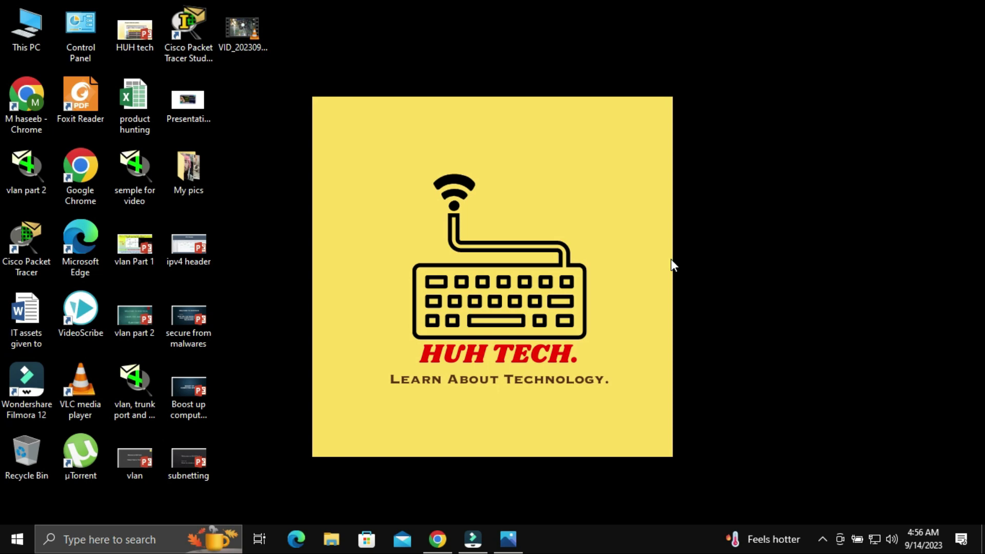
# Step: Search Windows for cmd and launch Command Prompt as administrator
pyautogui.press('super')
pyautogui.click(81, 547)
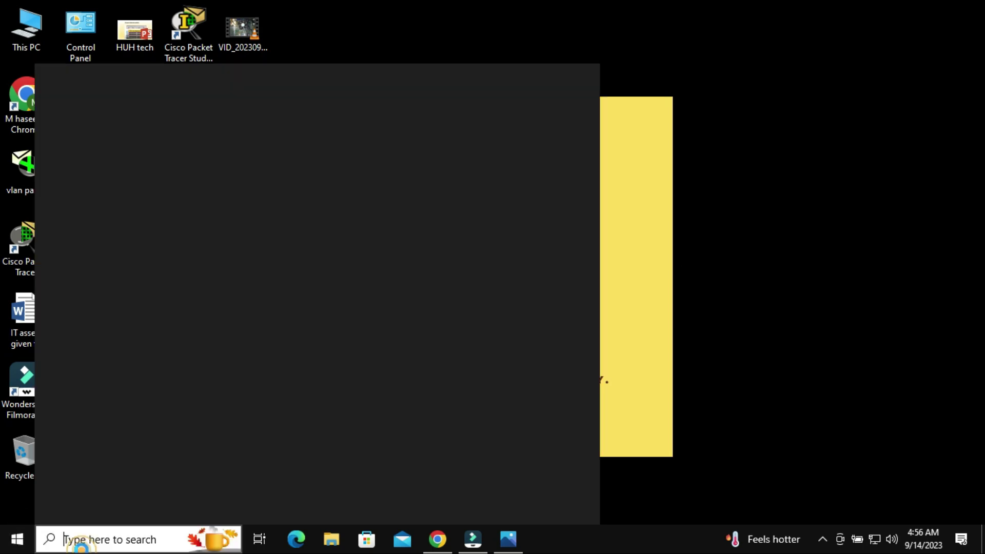
pyautogui.write('cmd')
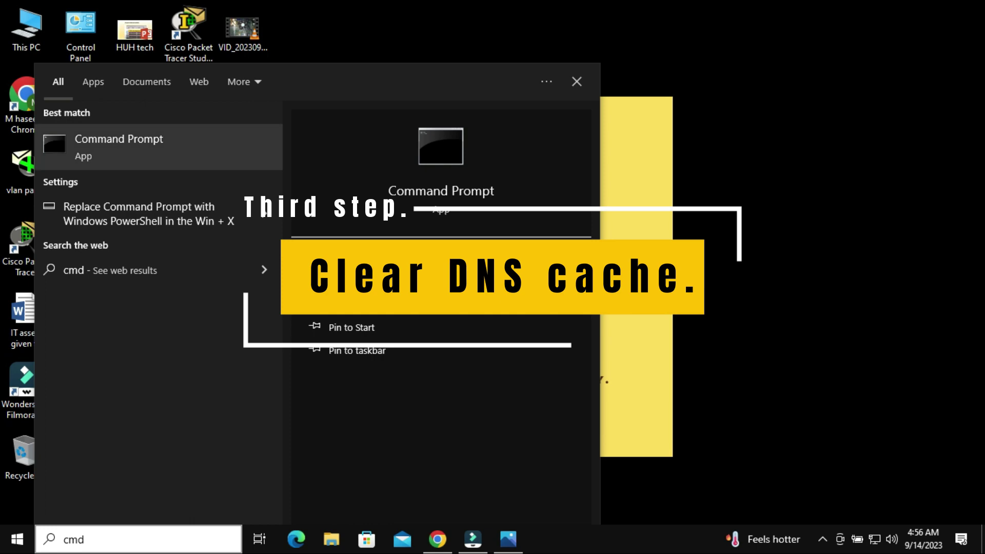
pyautogui.click(362, 291)
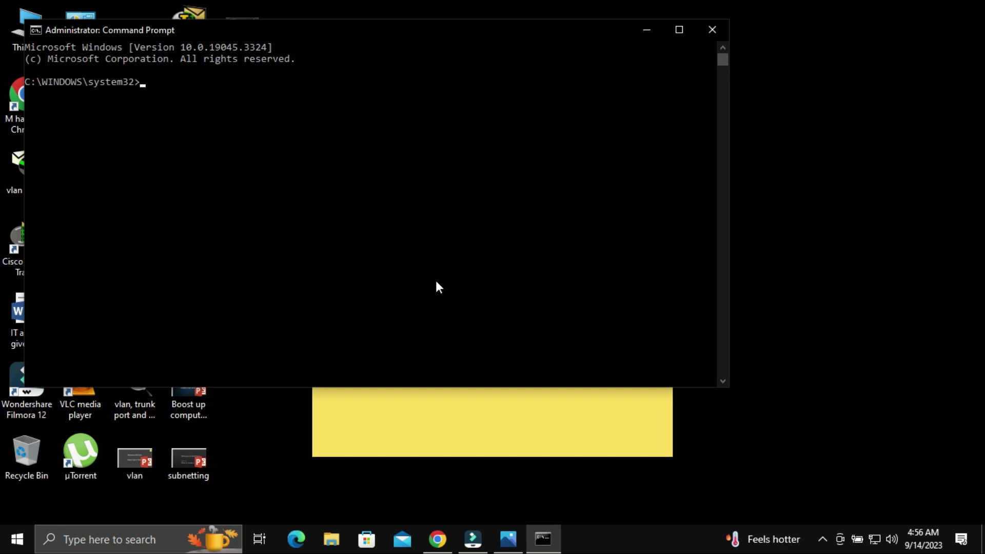
# Step: Try to clear the DNS cache with the command ipconfig/flashDNS
pyautogui.write('ipconfig/flash')
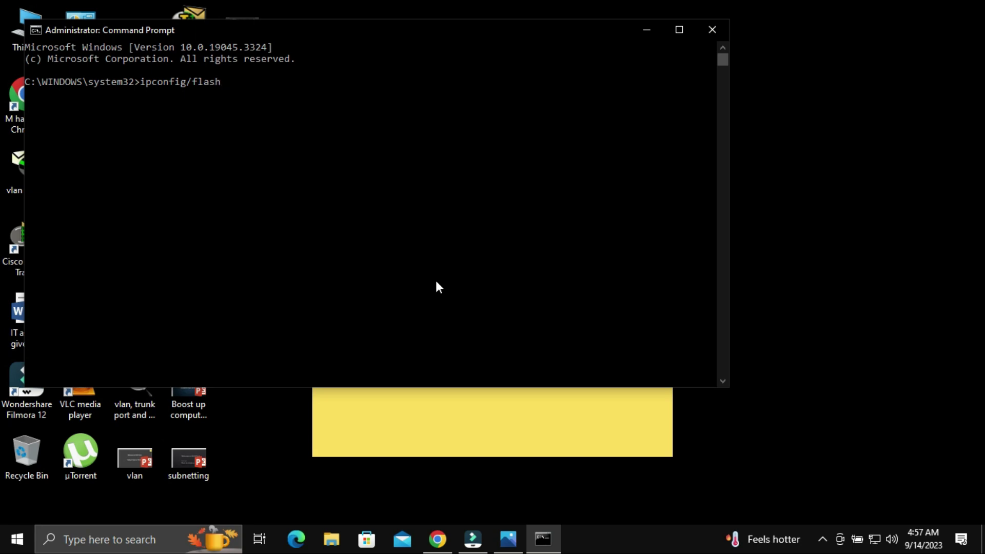
pyautogui.write('DNS')
pyautogui.press('Return')
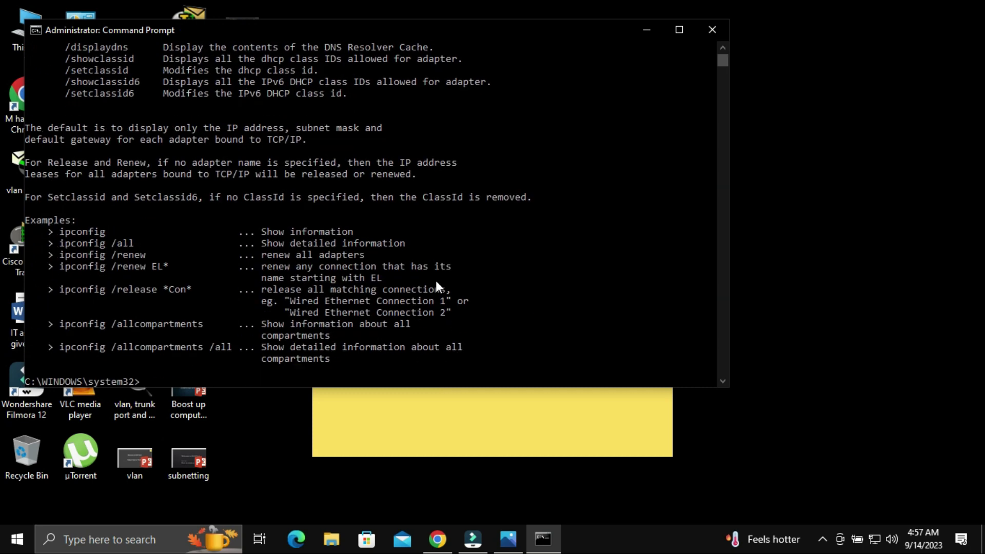
# Step: Examine the ipconfig options for the DNS cache in the help output, and minimize the command window
pyautogui.scroll(4, 137, 309)
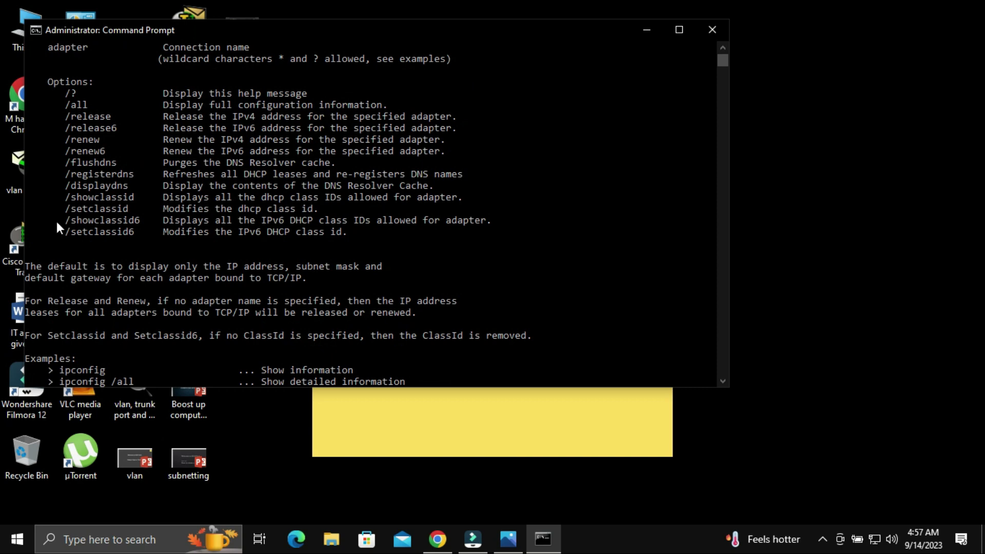
pyautogui.scroll(1, 198, 242)
pyautogui.scroll(1, 198, 242)
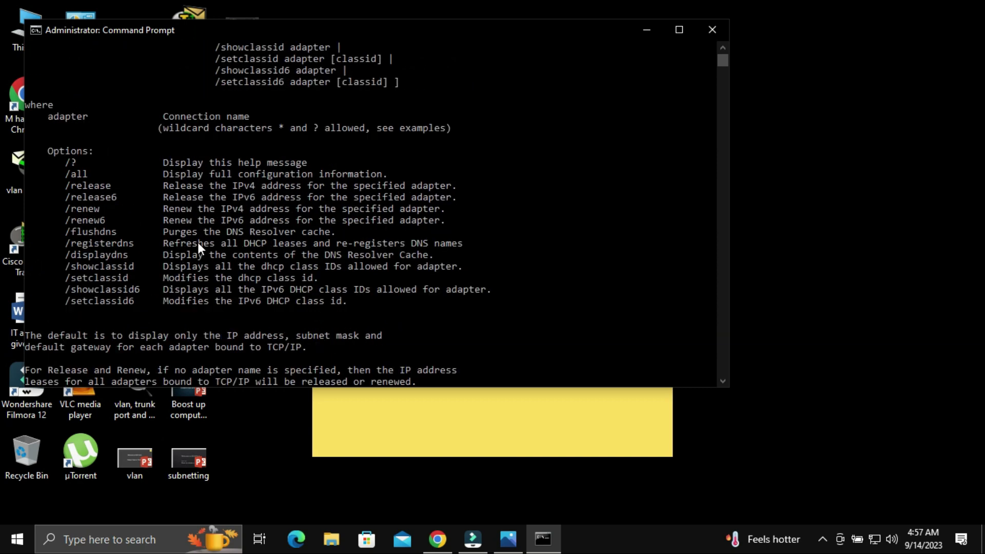
pyautogui.scroll(-11, 198, 242)
pyautogui.click(647, 29)
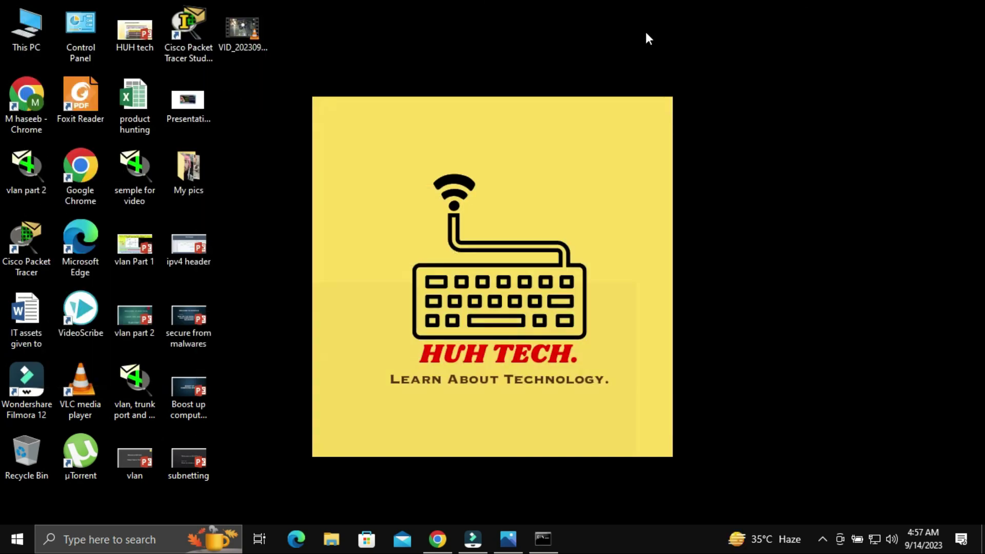
pyautogui.rightClick(739, 98)
pyautogui.click(781, 142)
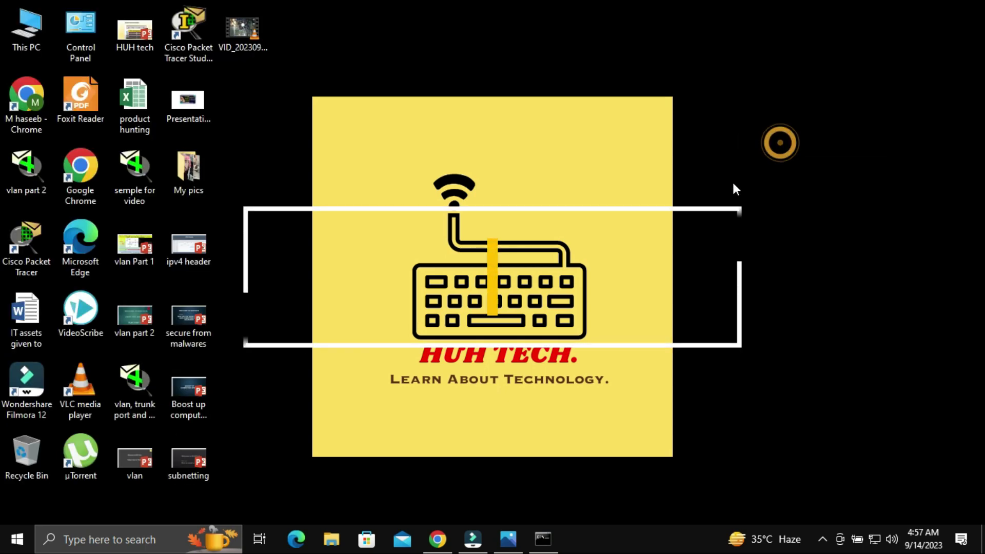
pyautogui.rightClick(740, 195)
pyautogui.click(754, 236)
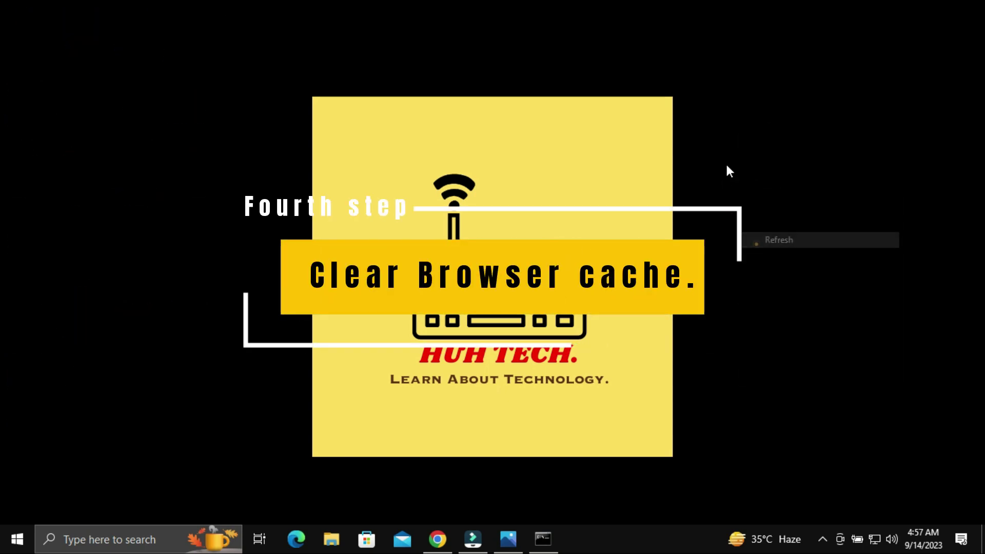
pyautogui.rightClick(726, 162)
pyautogui.click(752, 211)
pyautogui.rightClick(752, 209)
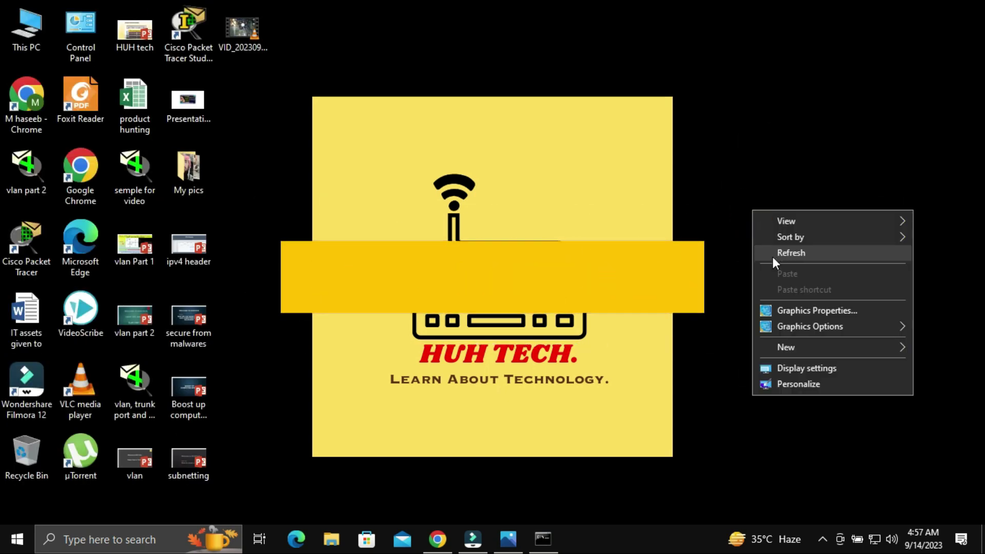
pyautogui.click(772, 256)
pyautogui.rightClick(738, 228)
pyautogui.click(759, 276)
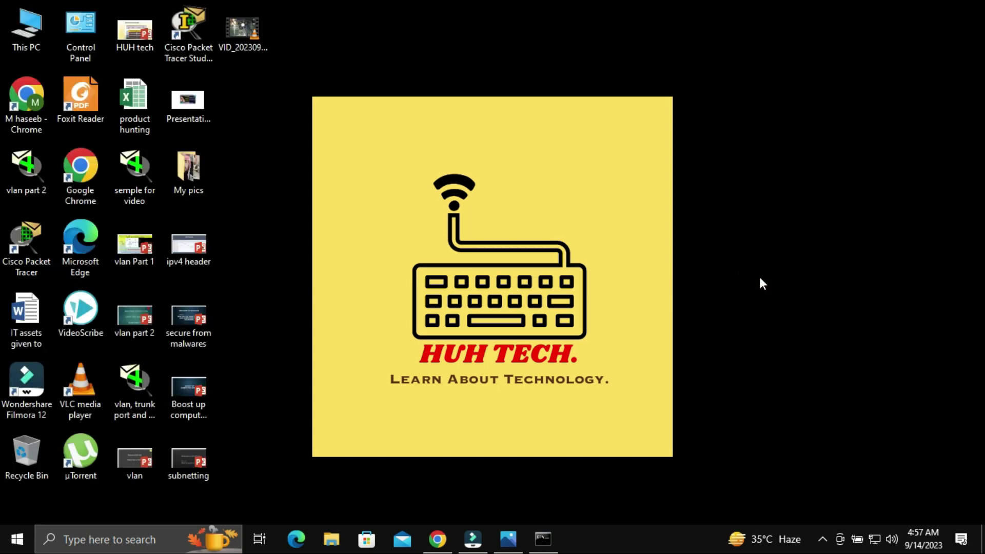
pyautogui.rightClick(760, 278)
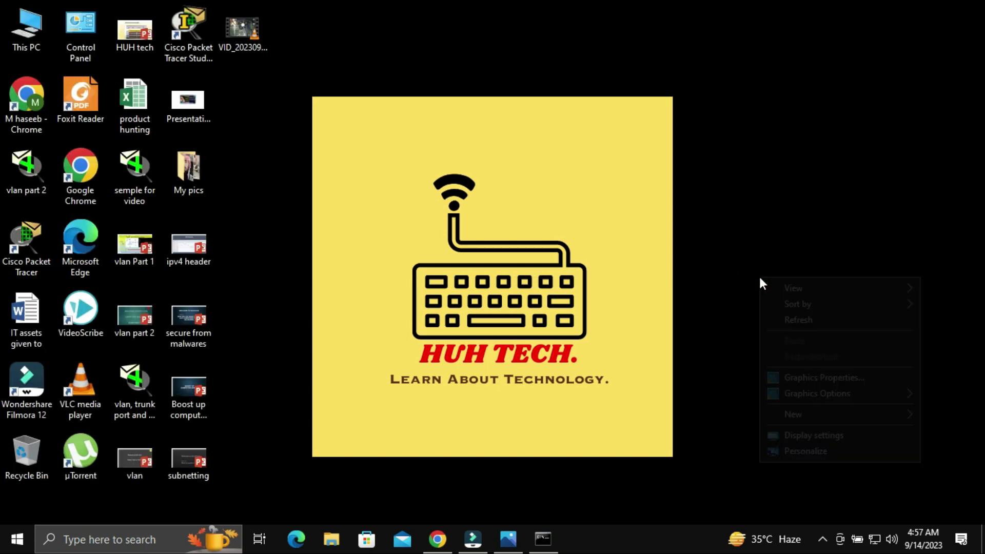
pyautogui.click(797, 318)
pyautogui.rightClick(693, 264)
pyautogui.click(725, 304)
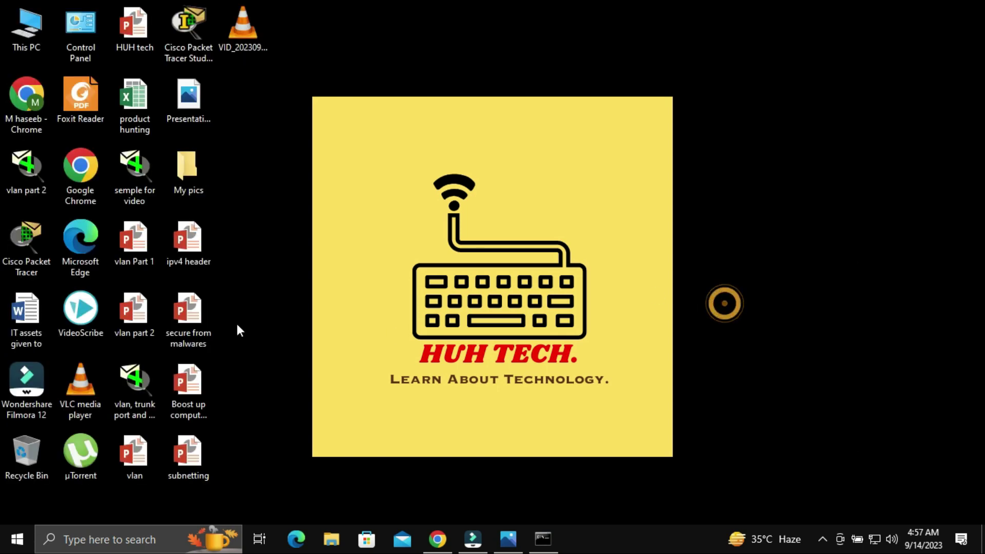
# Step: Open Microsoft Edge and look through its browsing history list
pyautogui.doubleClick(92, 247)
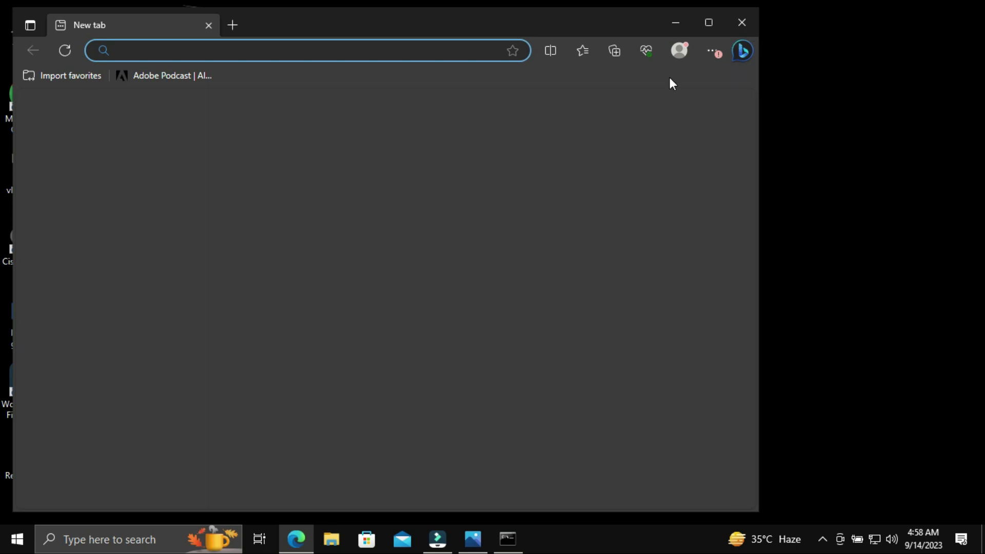
pyautogui.click(713, 48)
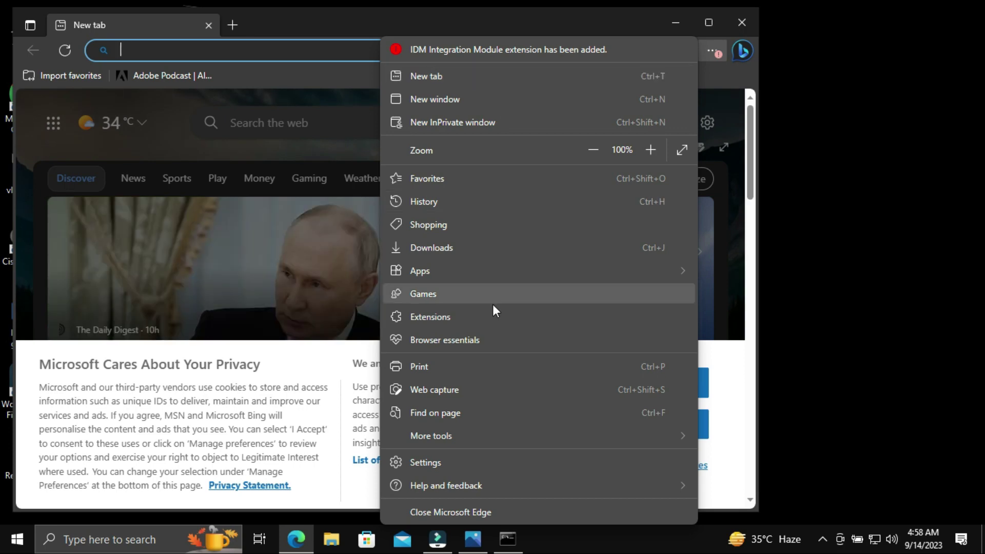
pyautogui.click(453, 203)
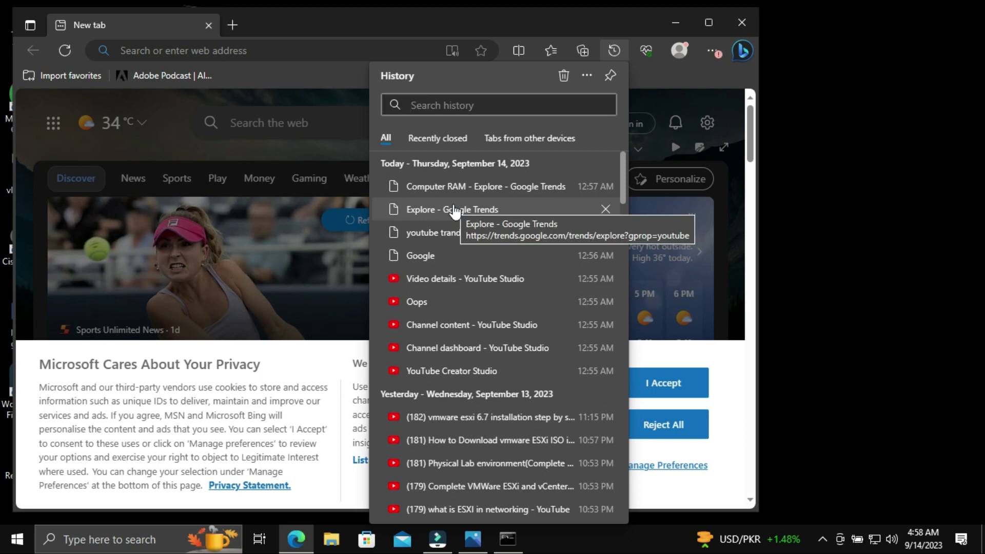
pyautogui.scroll(-8, 453, 209)
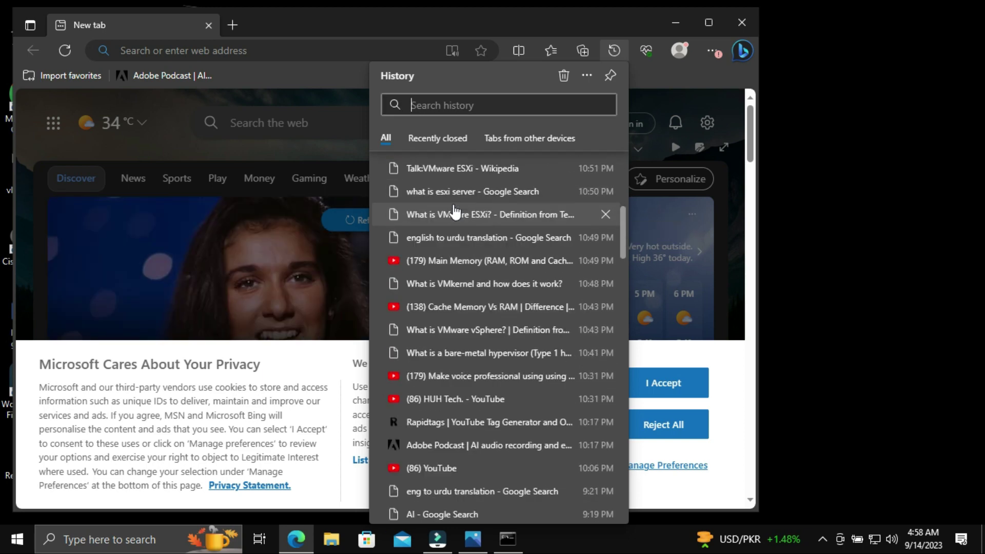
pyautogui.scroll(2, 454, 210)
pyautogui.scroll(4, 453, 206)
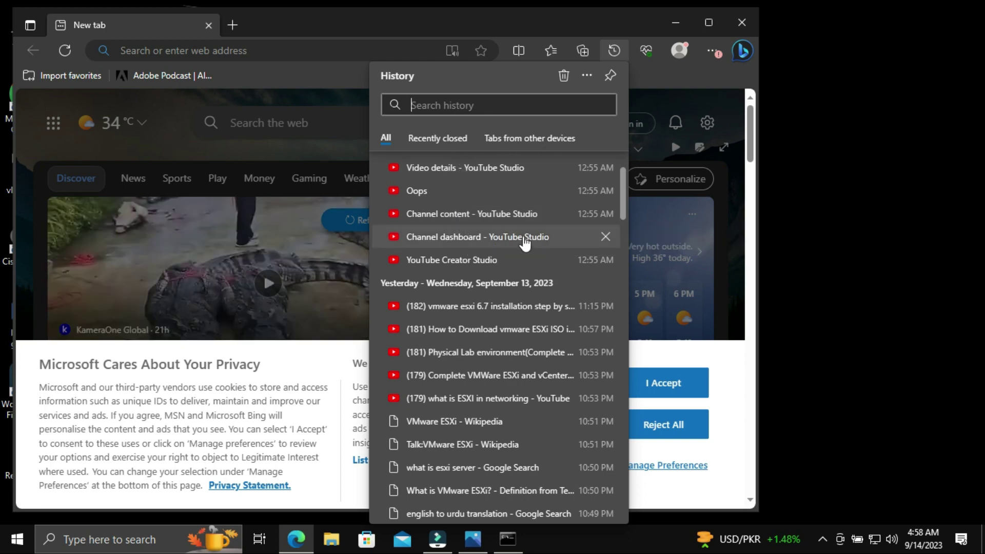
# Step: Open the Clear browsing data dialog from Edge's history list
pyautogui.click(593, 77)
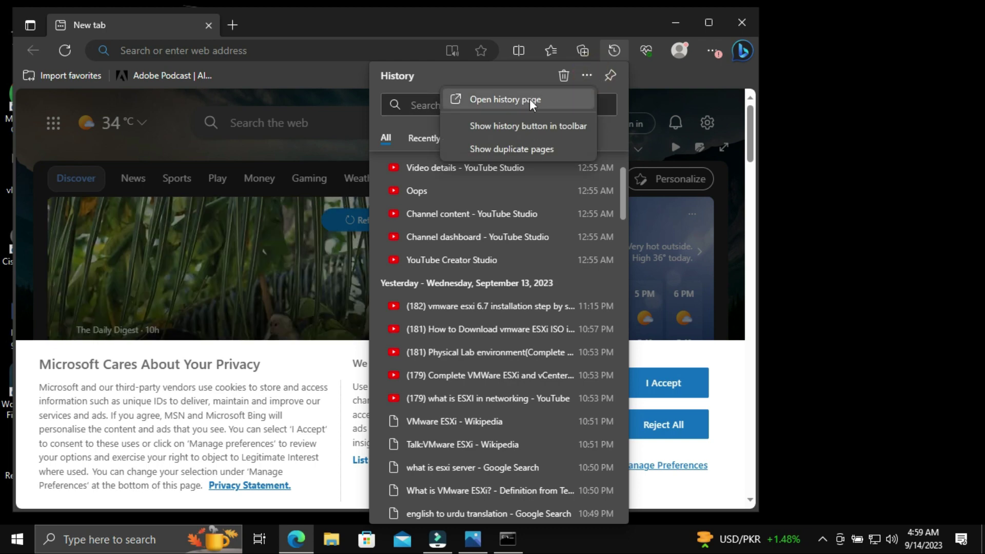
pyautogui.click(560, 74)
pyautogui.click(560, 74)
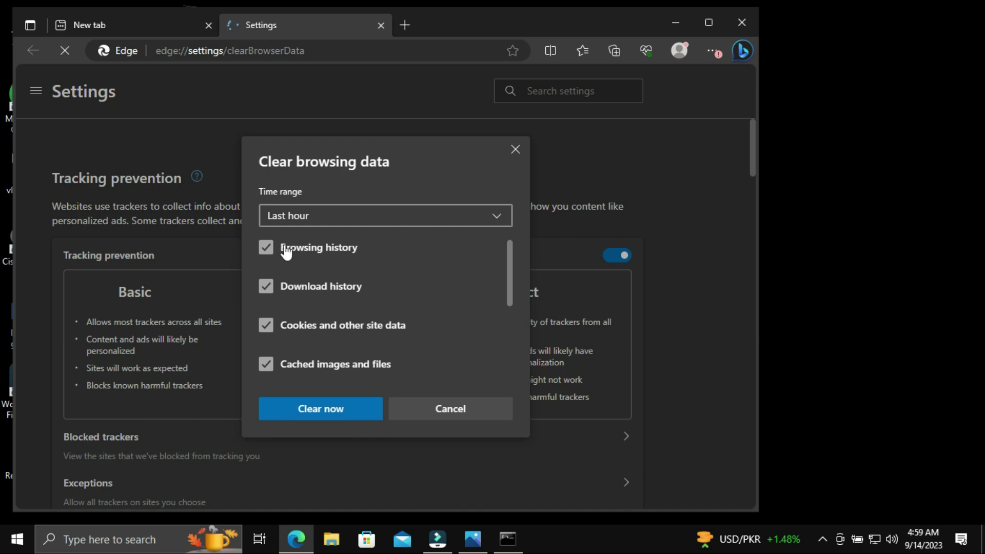
# Step: Try the All time range in the Clear browsing data dialog and look through the data types that can be cleared
pyautogui.click(457, 220)
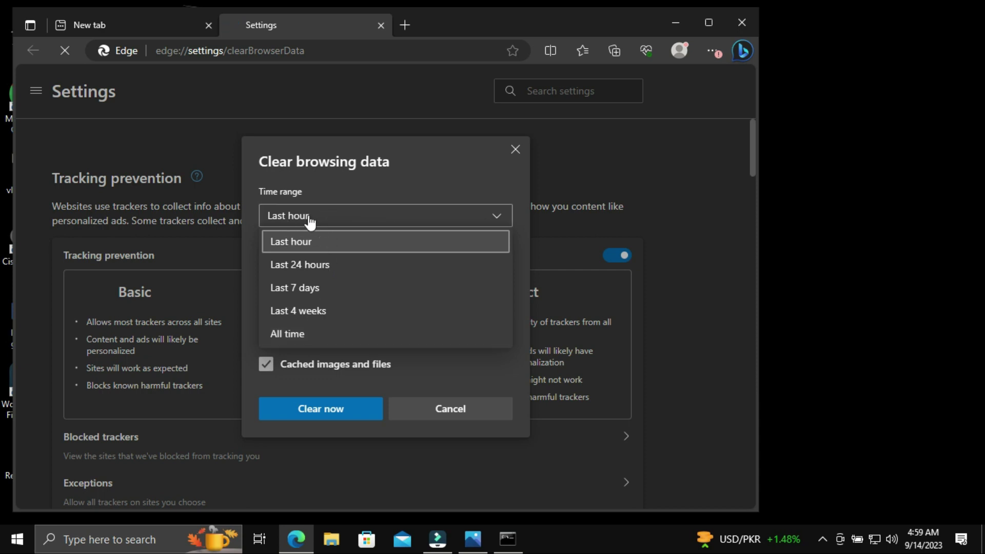
pyautogui.click(301, 333)
pyautogui.click(308, 334)
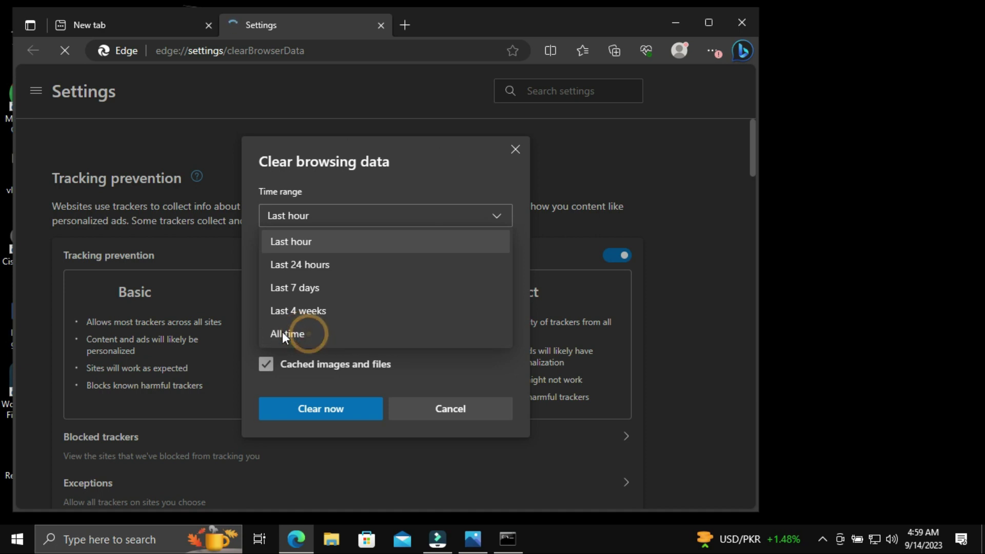
pyautogui.click(431, 370)
pyautogui.scroll(-2, 344, 331)
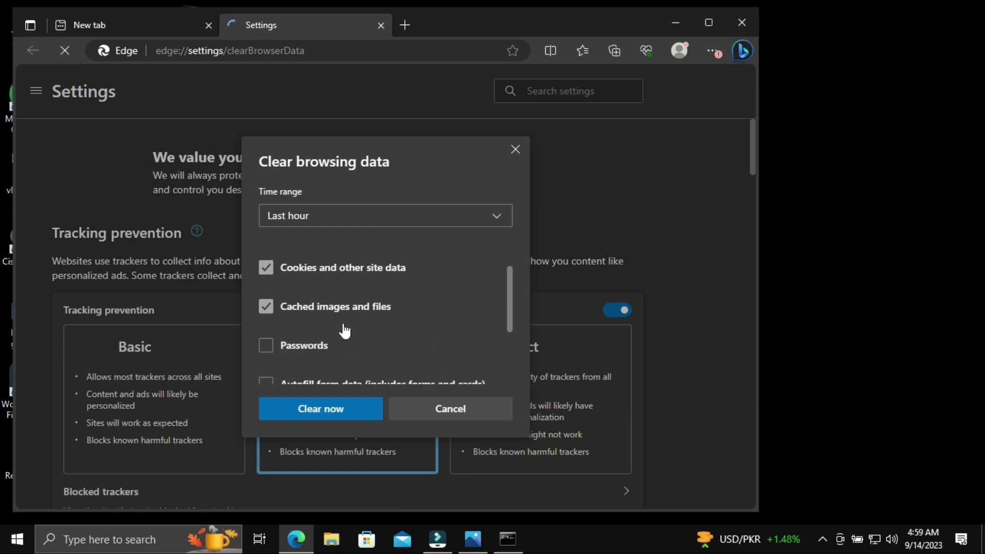
pyautogui.scroll(-3, 344, 331)
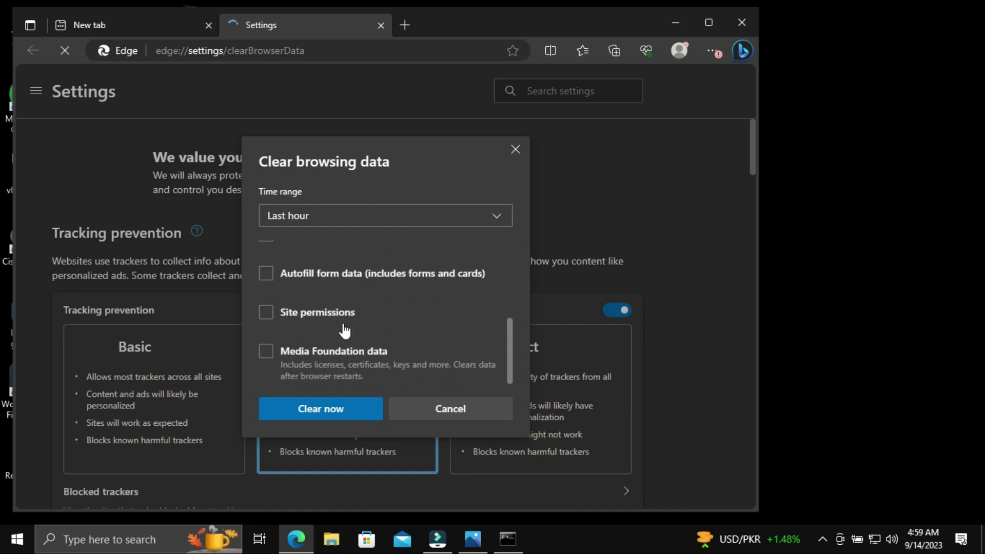
pyautogui.scroll(-1, 501, 216)
pyautogui.click(497, 216)
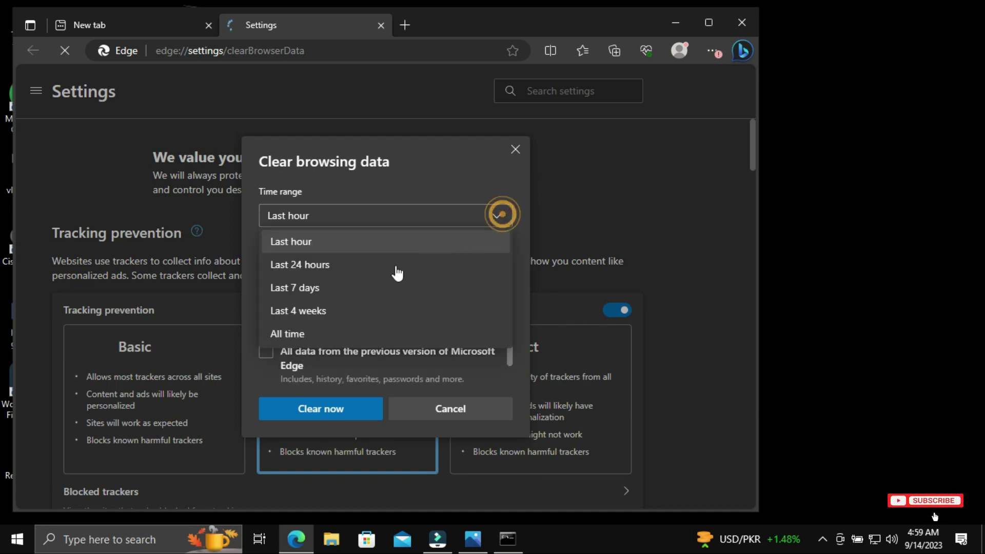
pyautogui.press('Escape')
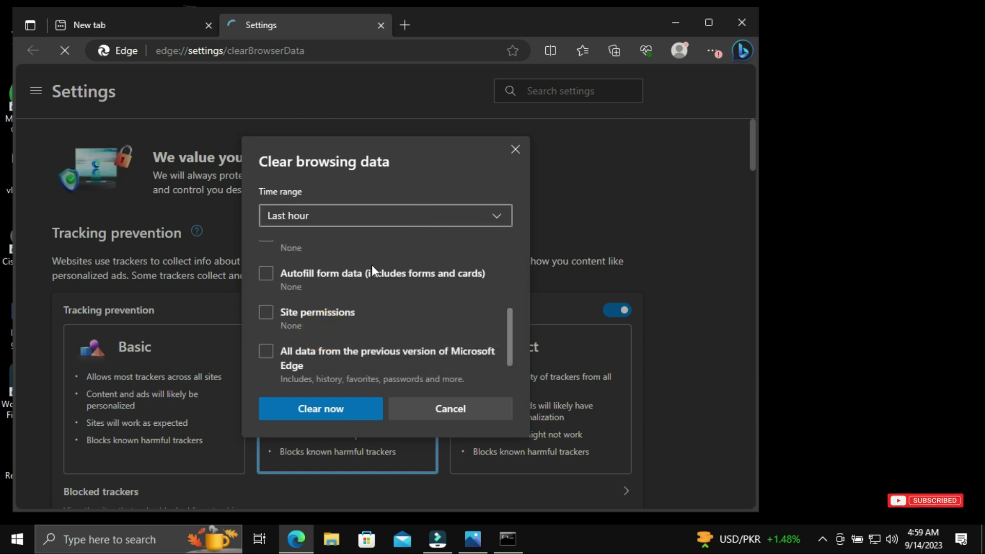
pyautogui.scroll(1, 372, 265)
pyautogui.scroll(3, 373, 273)
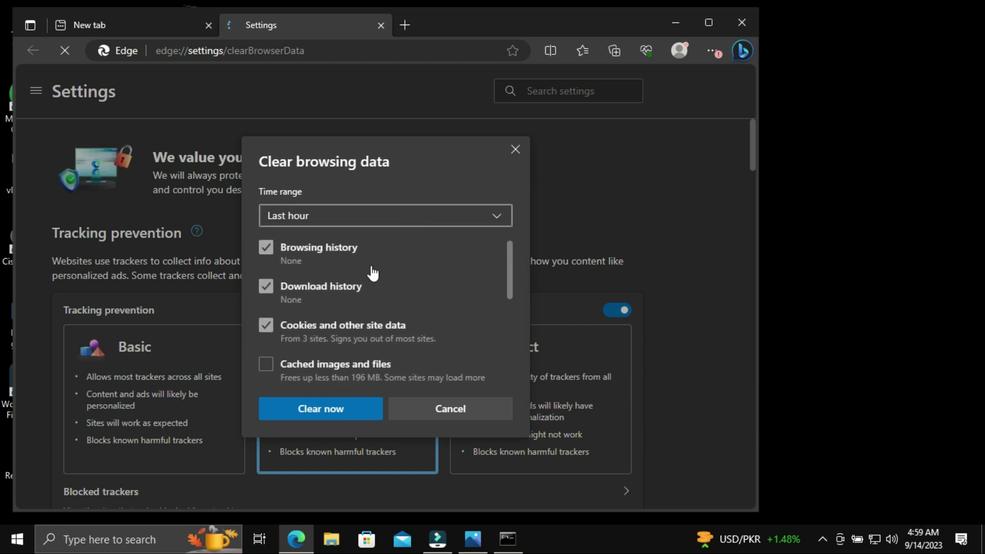
pyautogui.scroll(-4, 464, 224)
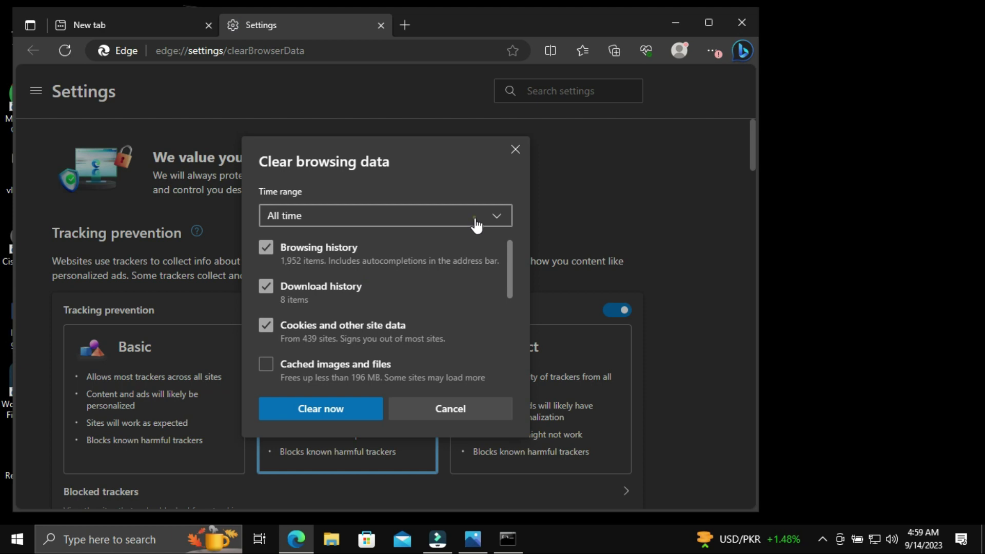
# Step: Clear Edge's browsing history, download history, and cookies and other site data with the time range set to All time
pyautogui.click(475, 216)
pyautogui.click(399, 242)
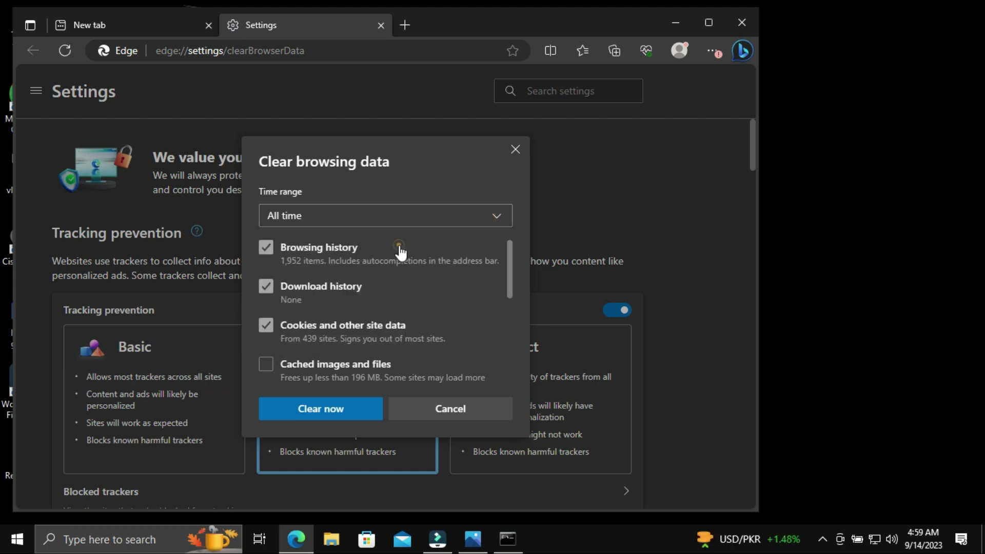
pyautogui.click(443, 226)
pyautogui.click(378, 334)
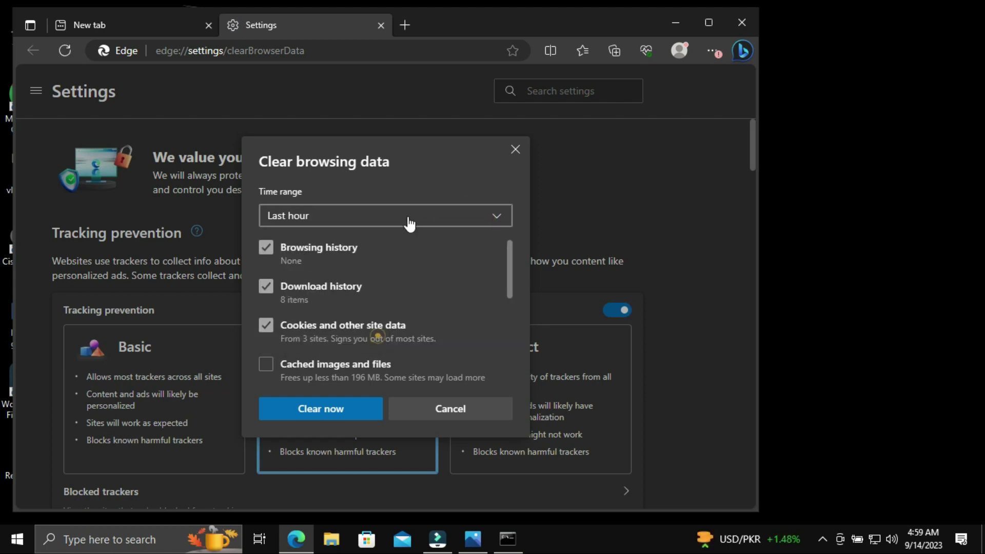
pyautogui.scroll(-2, 354, 308)
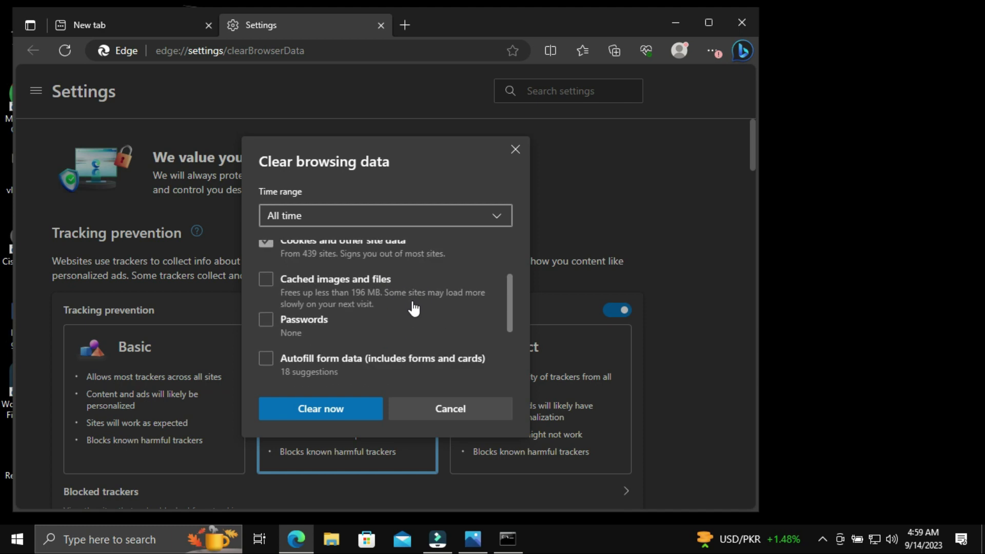
pyautogui.click(373, 413)
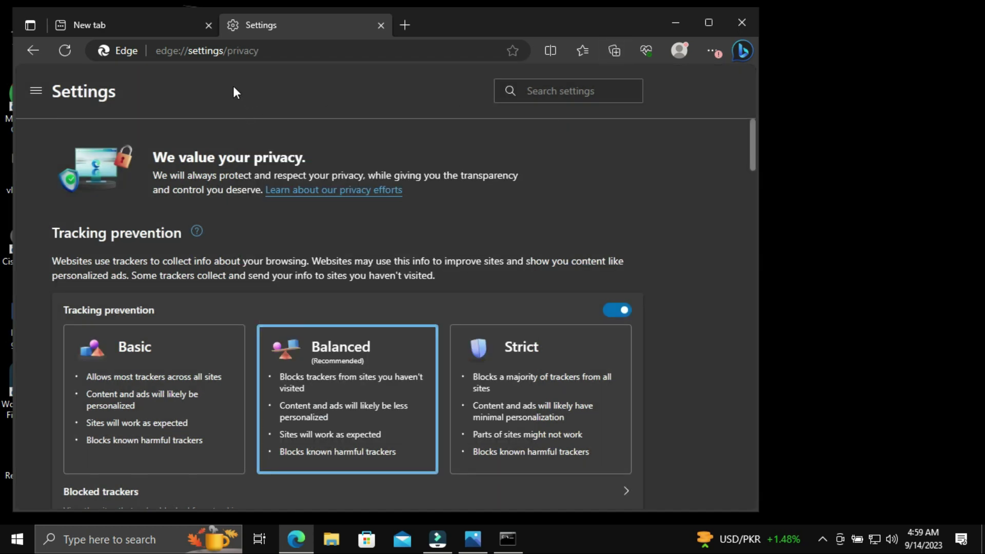
# Step: Close Microsoft Edge and refresh the desktop
pyautogui.click(405, 25)
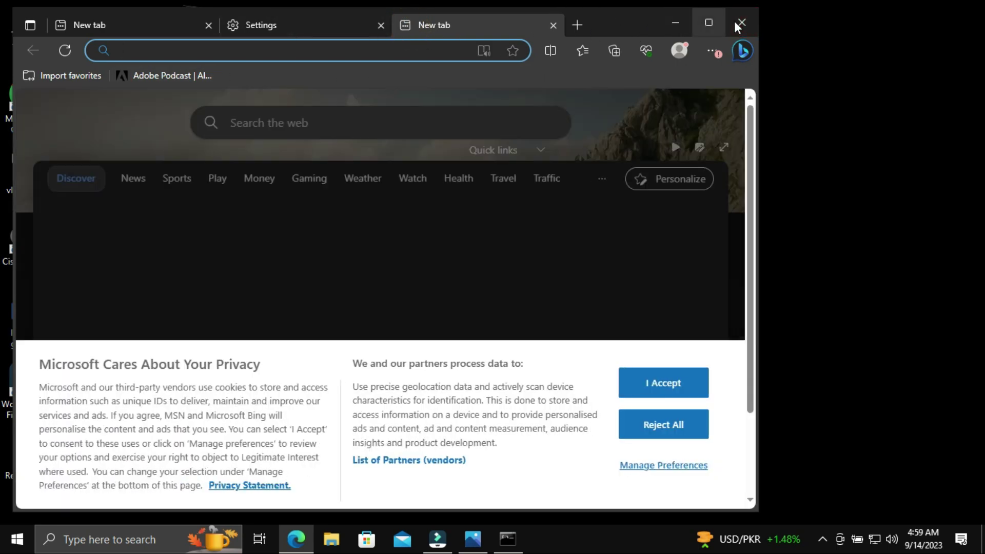
pyautogui.hotkey('alt', 'F4')
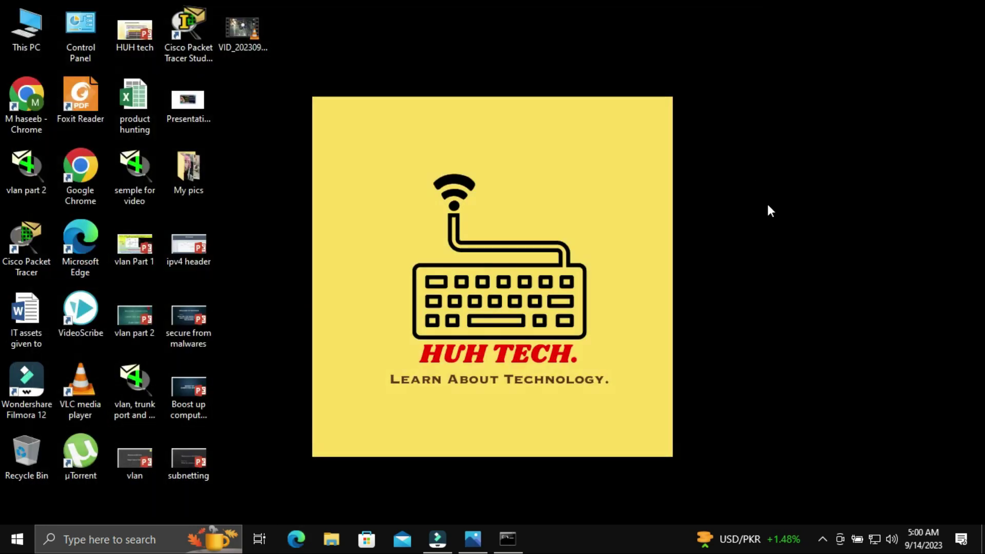
pyautogui.rightClick(743, 156)
pyautogui.click(766, 201)
pyautogui.rightClick(731, 205)
pyautogui.click(777, 249)
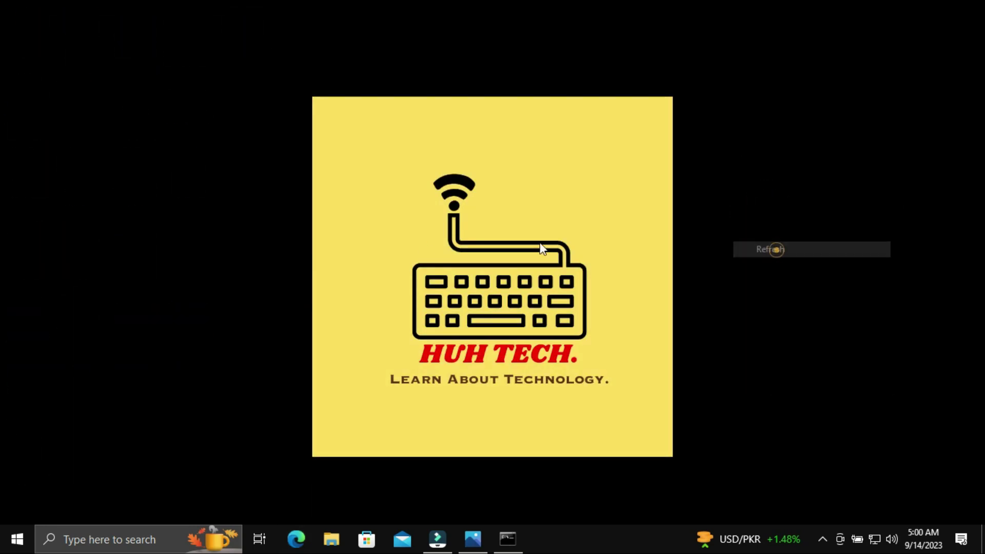
# Step: Launch Google Chrome with the Person 1 profile and open its full history page
pyautogui.doubleClick(90, 188)
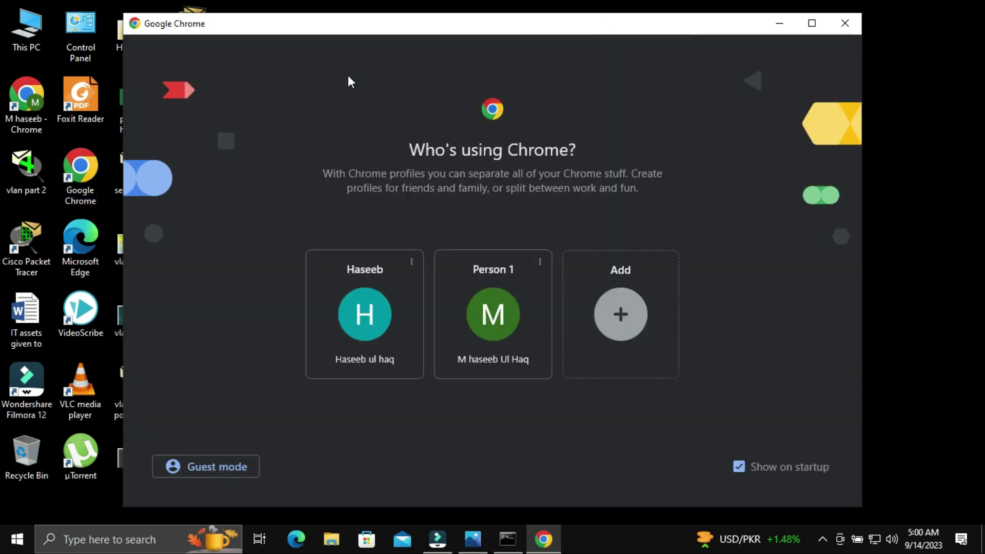
pyautogui.click(486, 343)
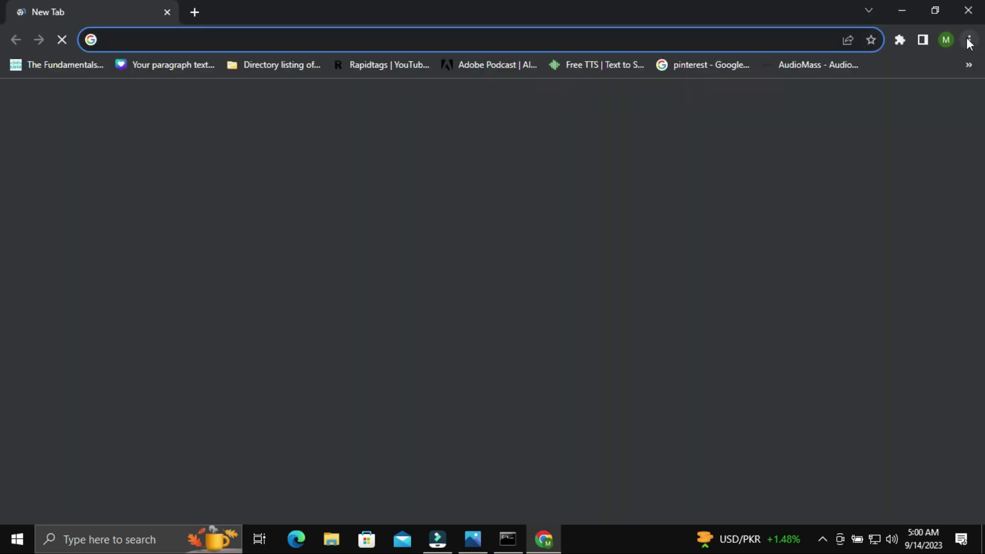
pyautogui.click(970, 40)
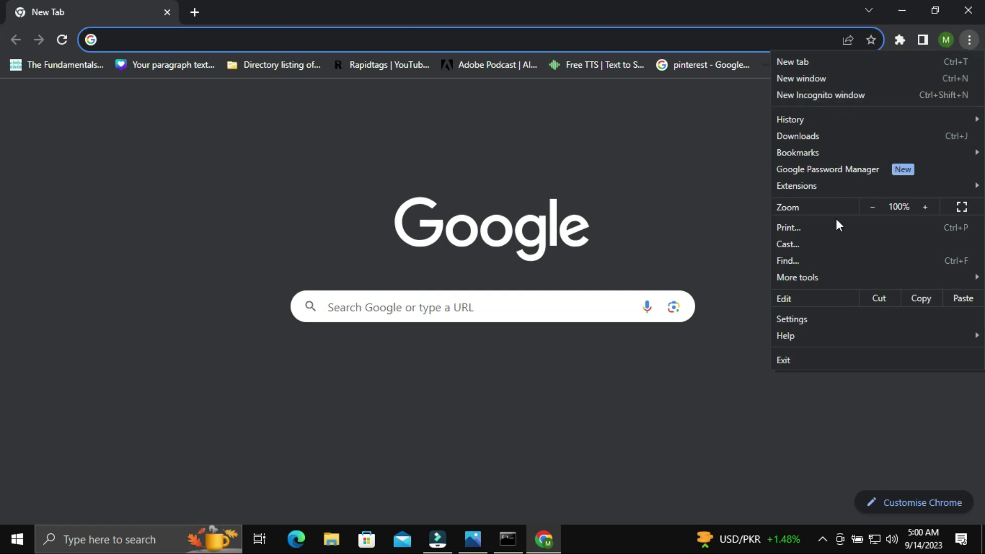
pyautogui.moveTo(839, 117)
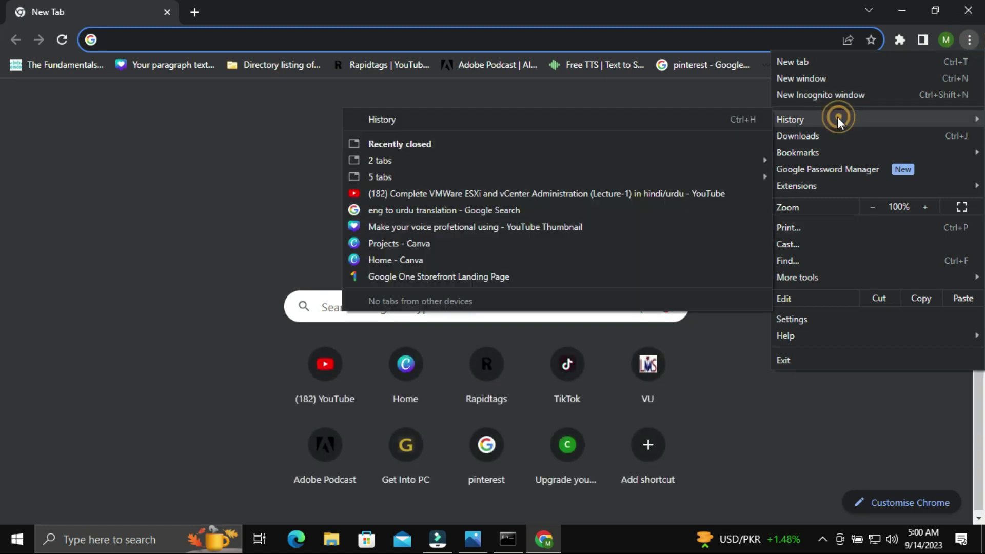
pyautogui.click(500, 122)
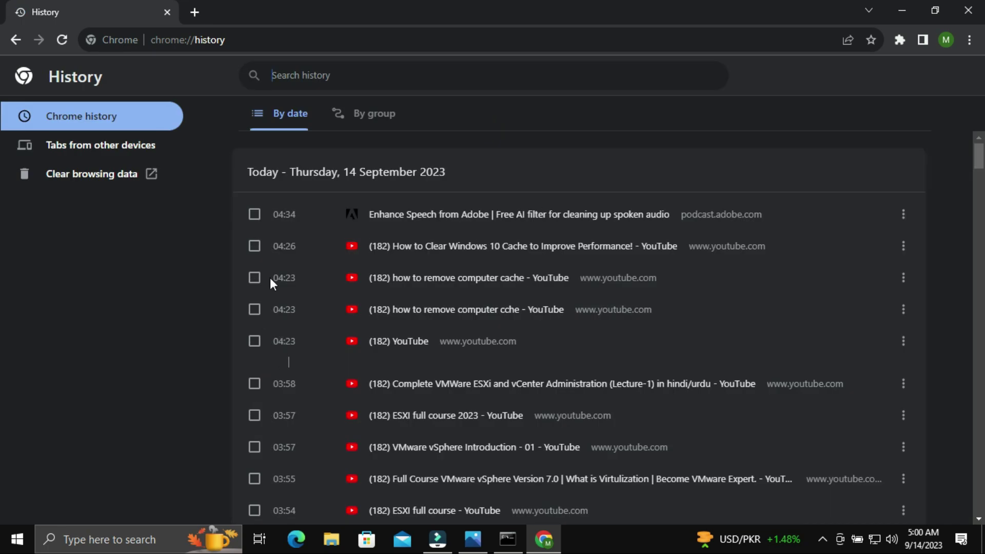
# Step: Set Chrome's Clear browsing data time range to All time, view the advanced options, and cancel the dialog
pyautogui.click(93, 174)
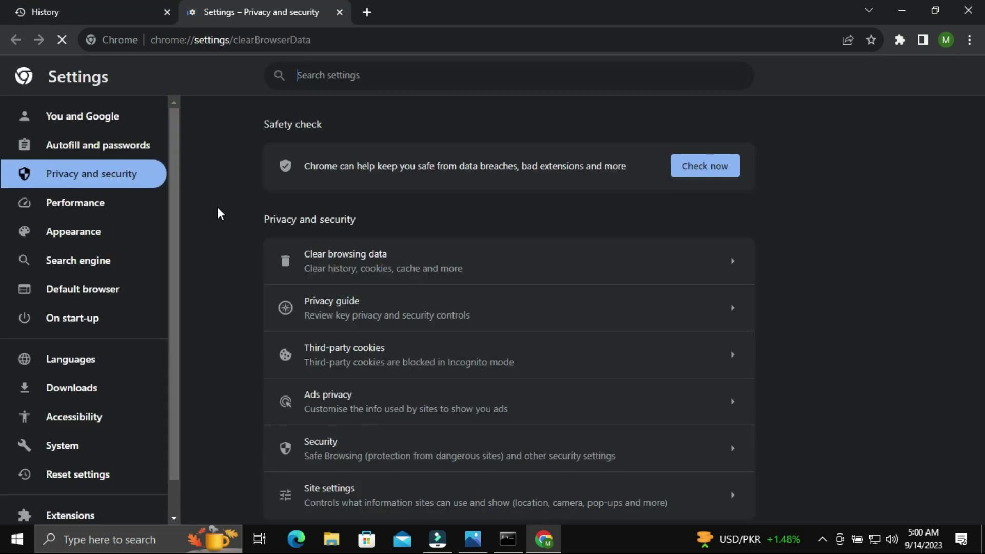
pyautogui.click(354, 259)
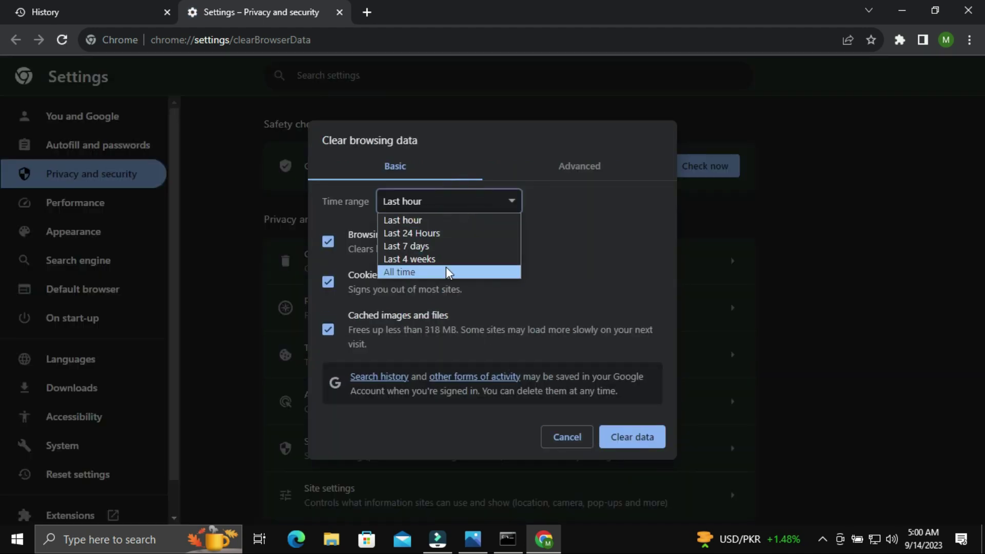
pyautogui.click(447, 270)
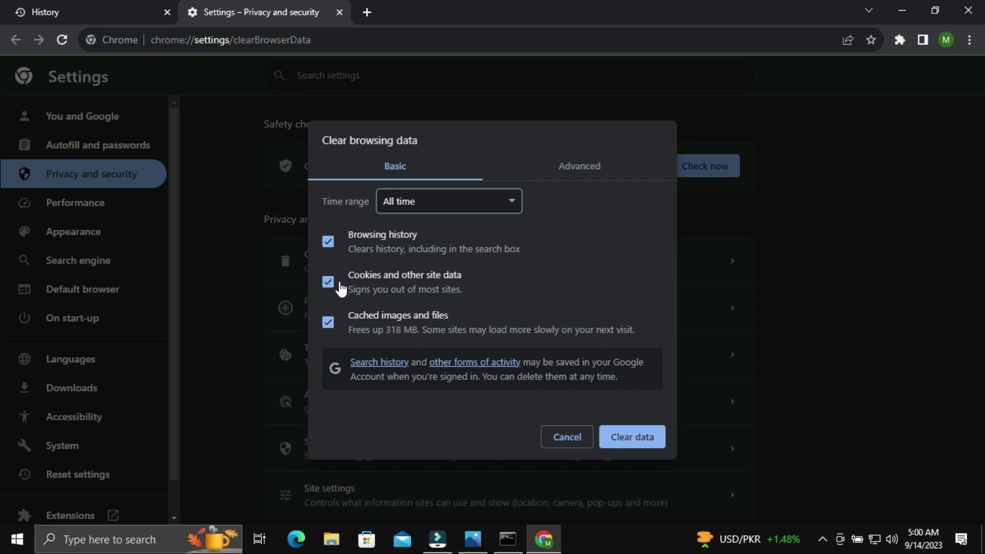
pyautogui.click(578, 169)
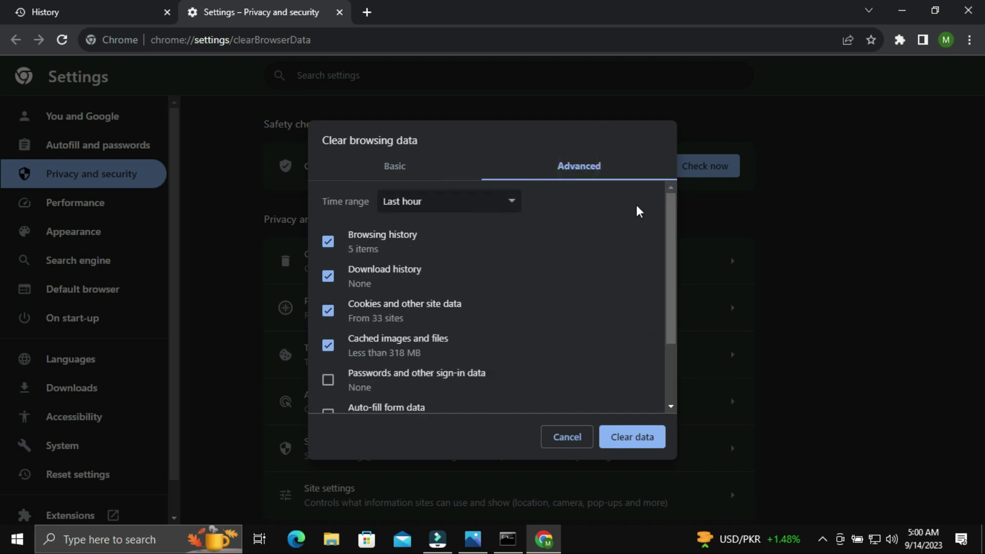
pyautogui.click(561, 438)
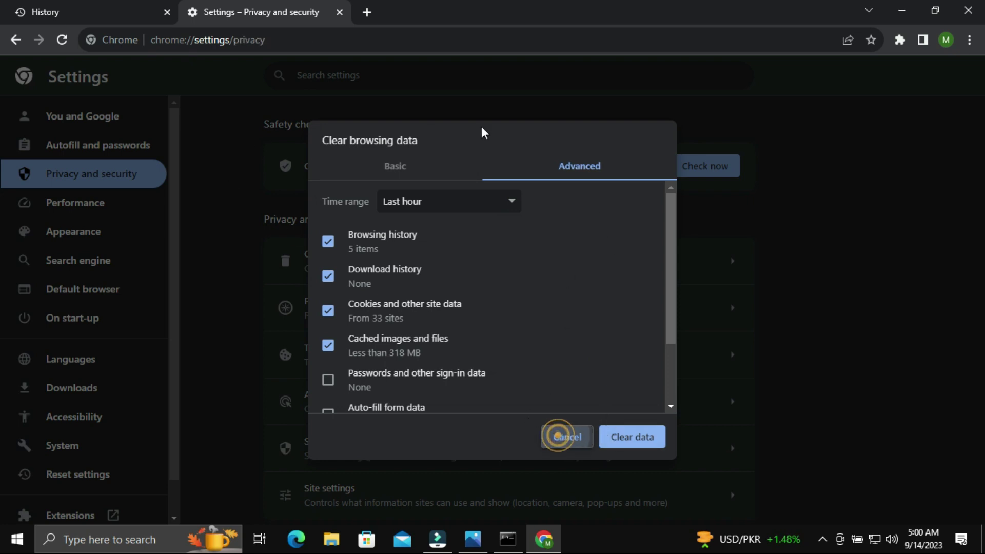
# Step: Close Google Chrome and refresh the desktop
pyautogui.click(371, 14)
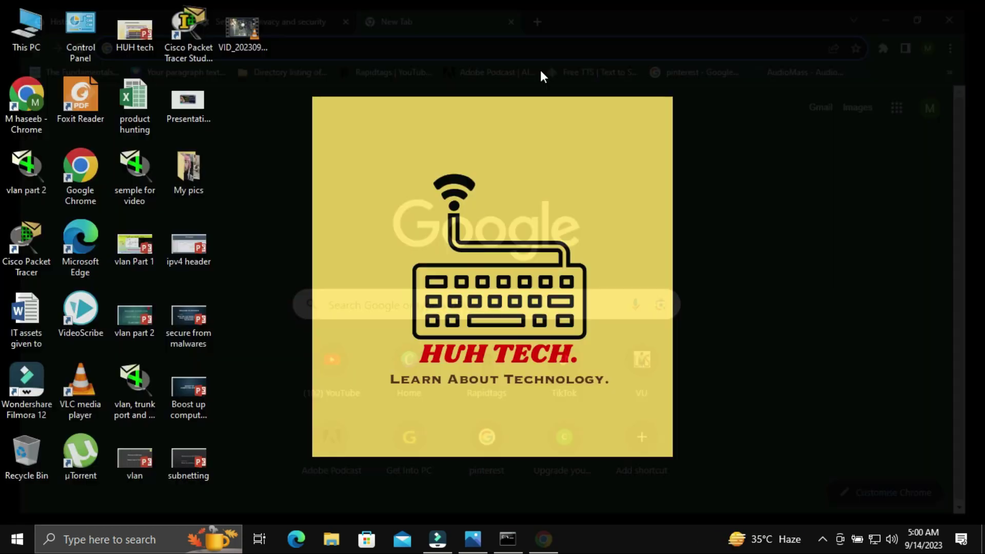
pyautogui.click(969, 10)
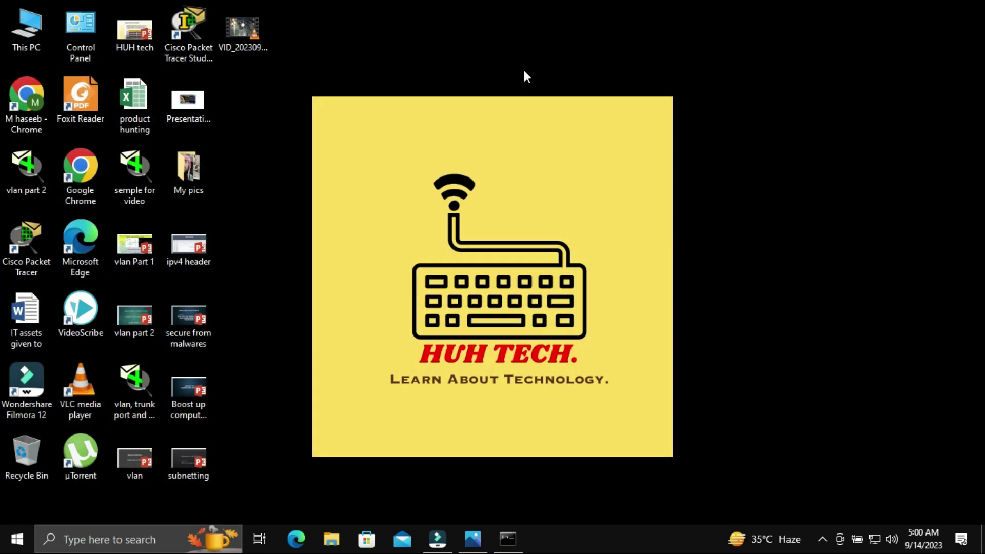
pyautogui.rightClick(534, 26)
pyautogui.click(554, 65)
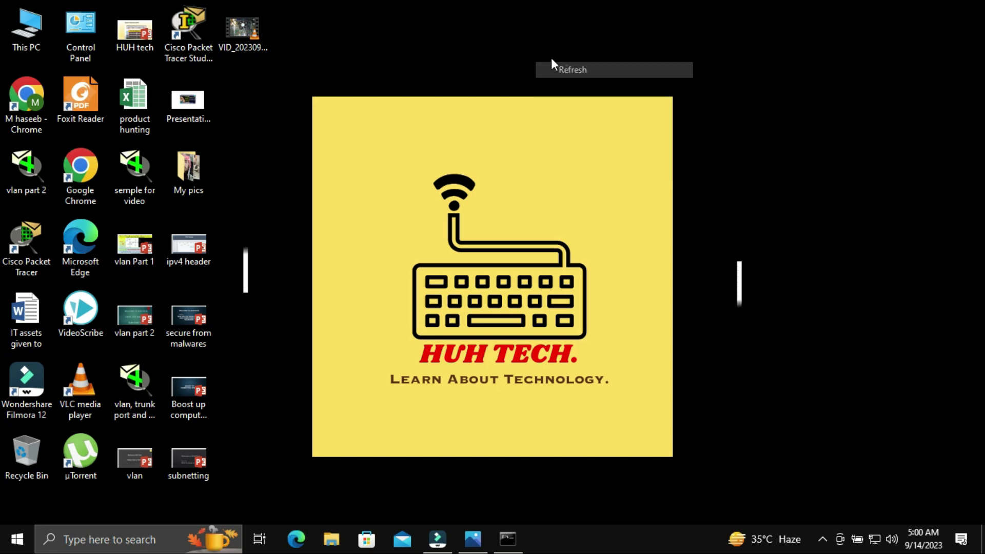
# Step: Refresh the desktop several times
pyautogui.rightClick(503, 9)
pyautogui.click(528, 50)
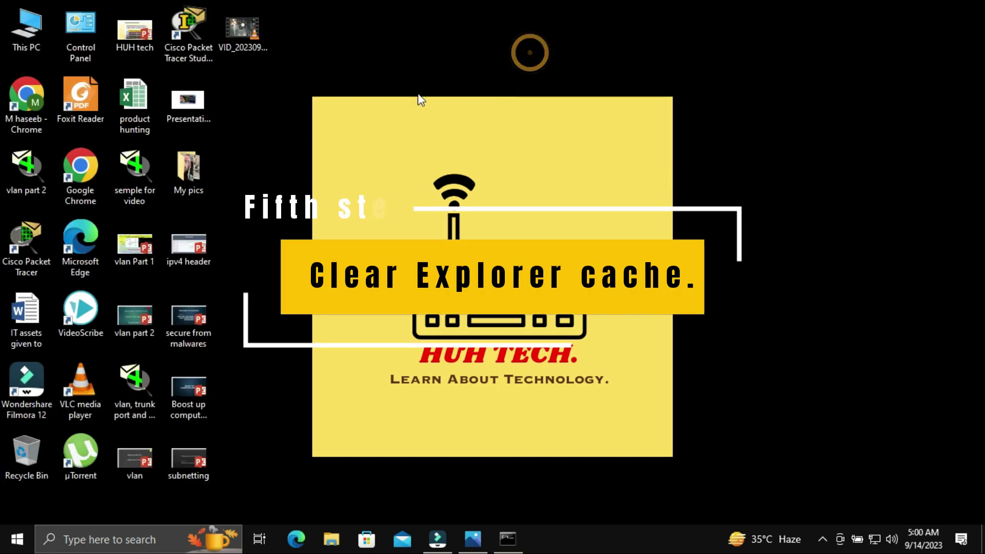
pyautogui.rightClick(379, 33)
pyautogui.click(436, 77)
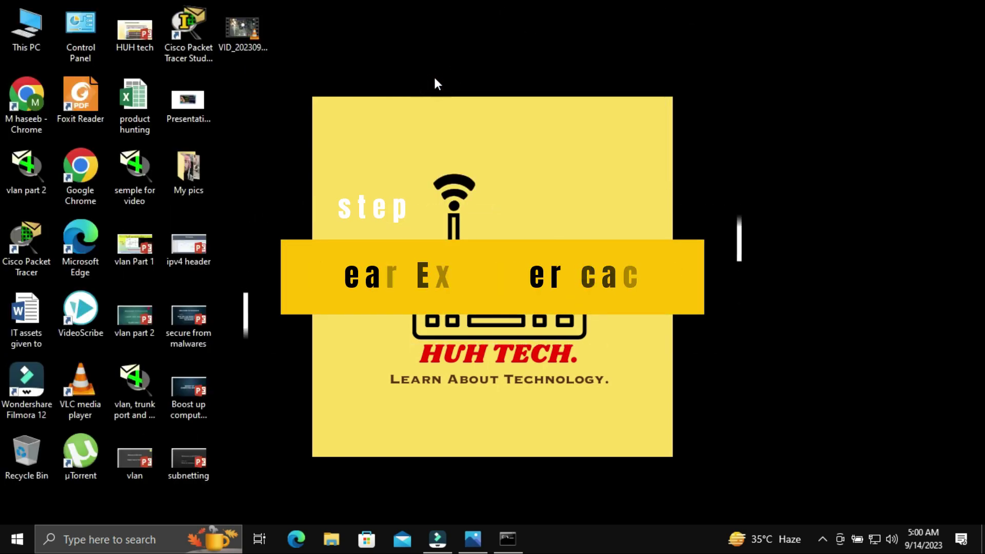
pyautogui.rightClick(431, 46)
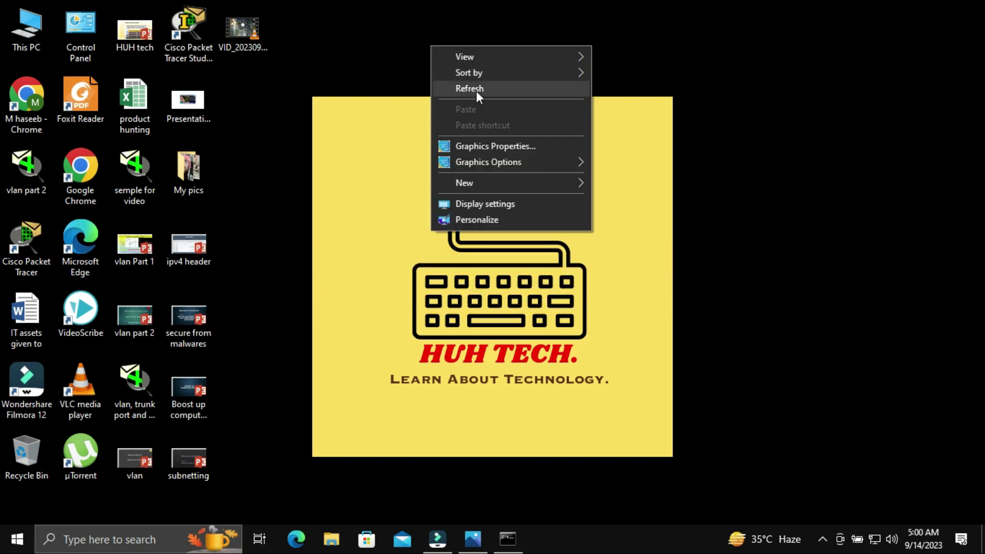
pyautogui.click(477, 91)
pyautogui.rightClick(443, 53)
pyautogui.click(483, 98)
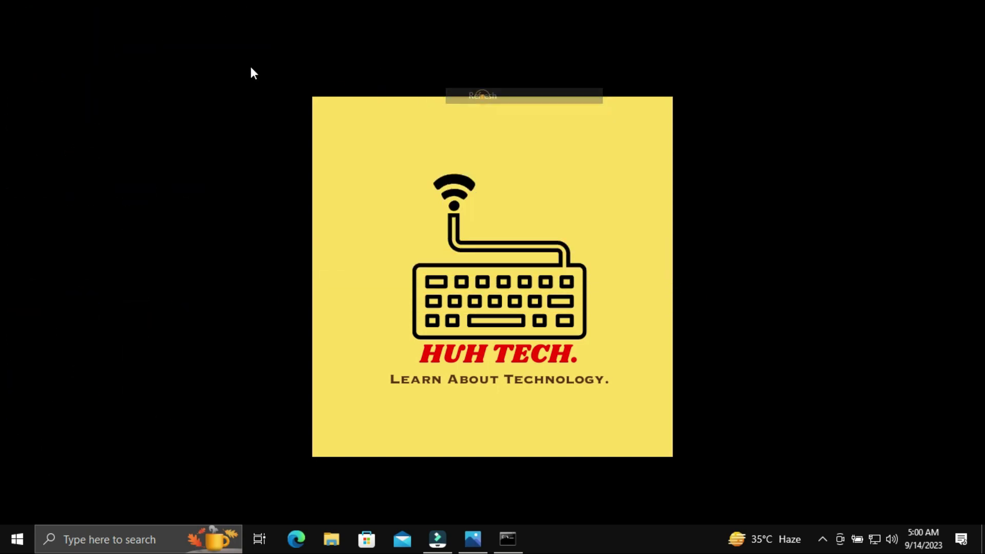
# Step: Open This PC in File Explorer and bring up its Folder Options dialog
pyautogui.doubleClick(35, 31)
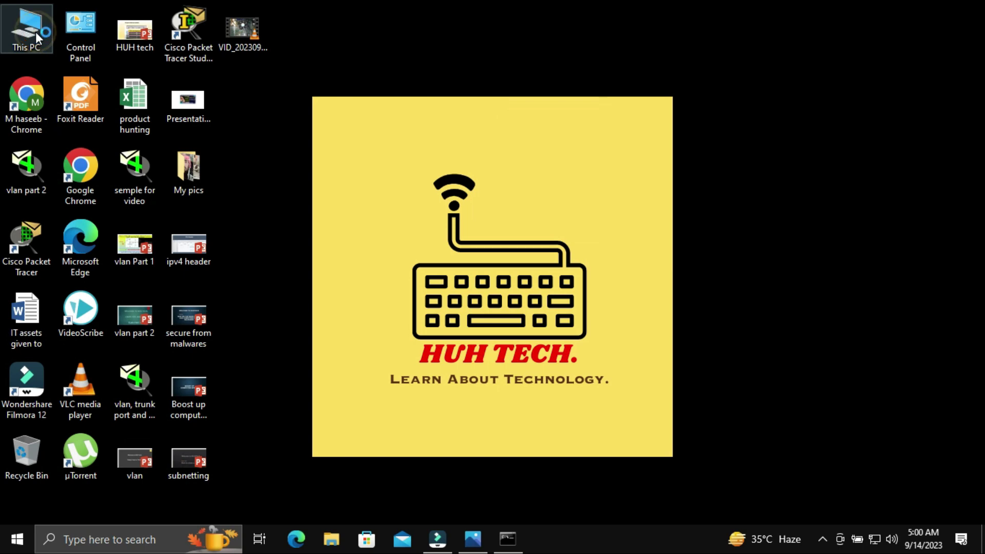
pyautogui.click(133, 24)
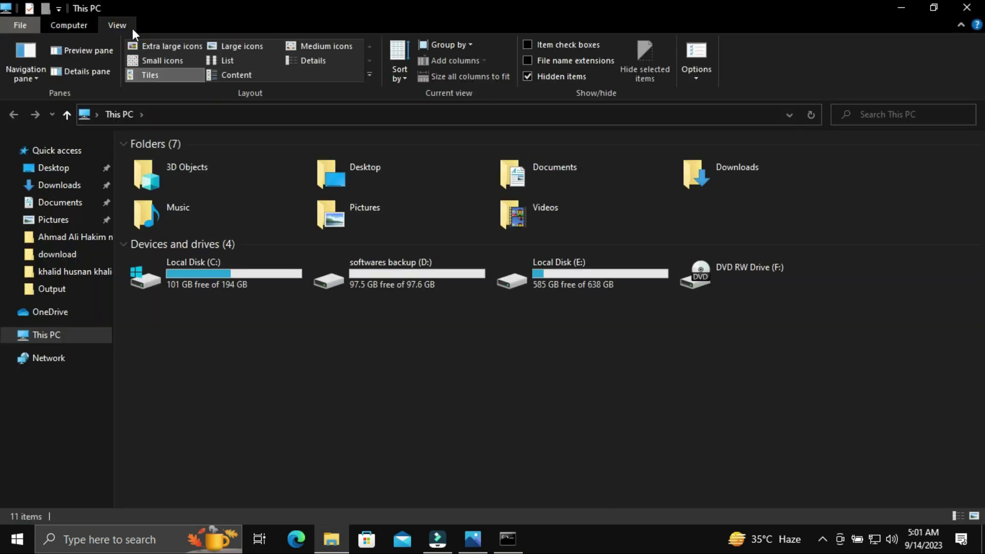
pyautogui.click(23, 75)
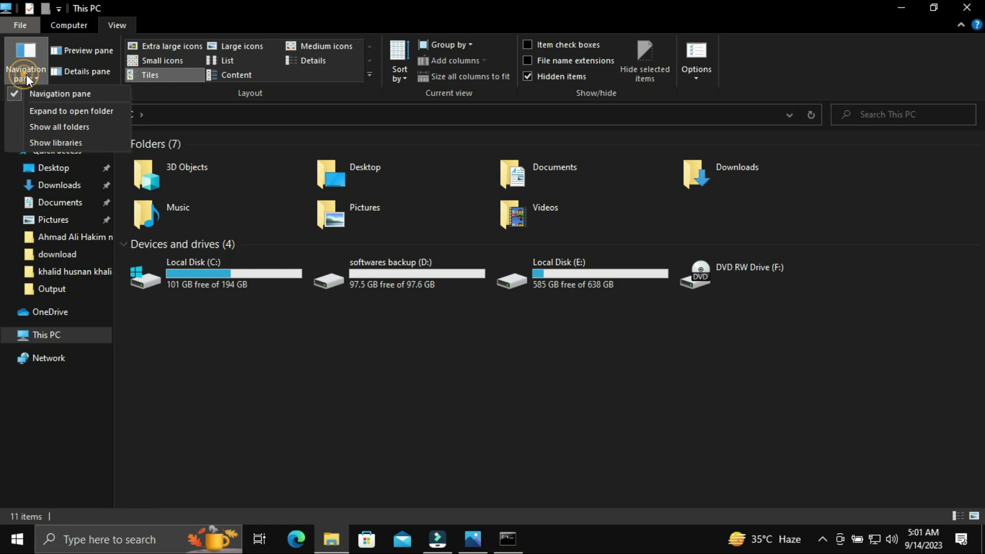
pyautogui.click(704, 73)
pyautogui.click(734, 96)
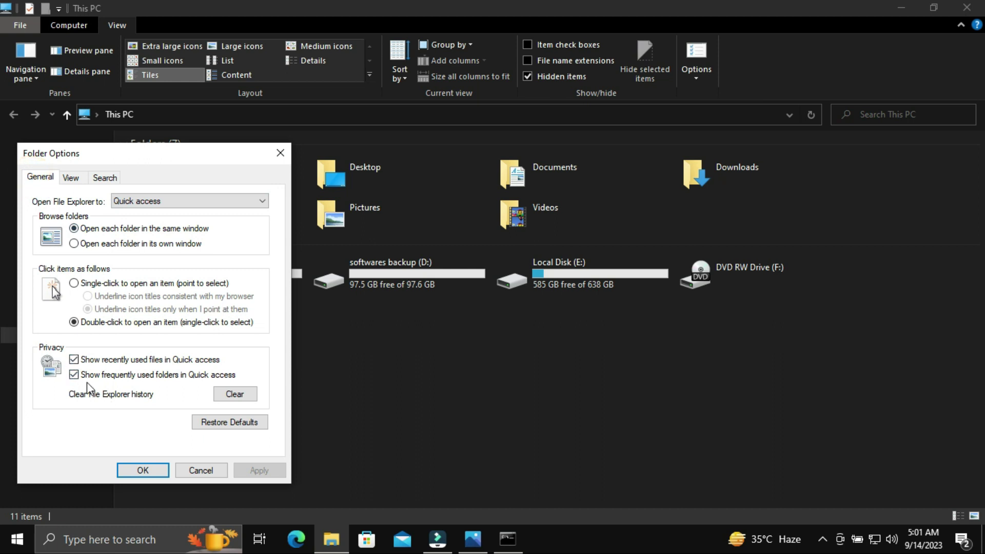
# Step: Clear the File Explorer history in the Privacy section of Folder Options and confirm the dialog
pyautogui.click(235, 393)
pyautogui.click(251, 401)
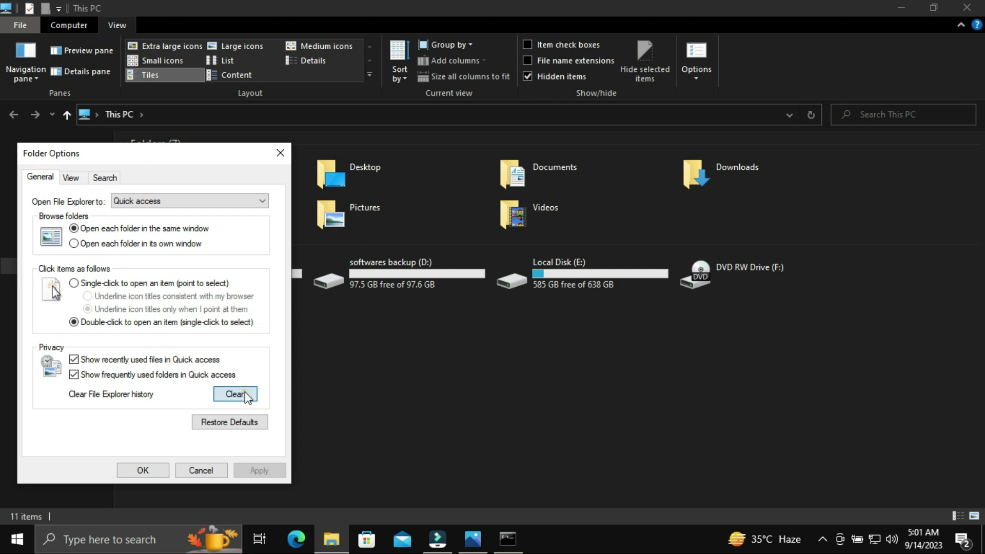
pyautogui.click(250, 399)
pyautogui.click(154, 472)
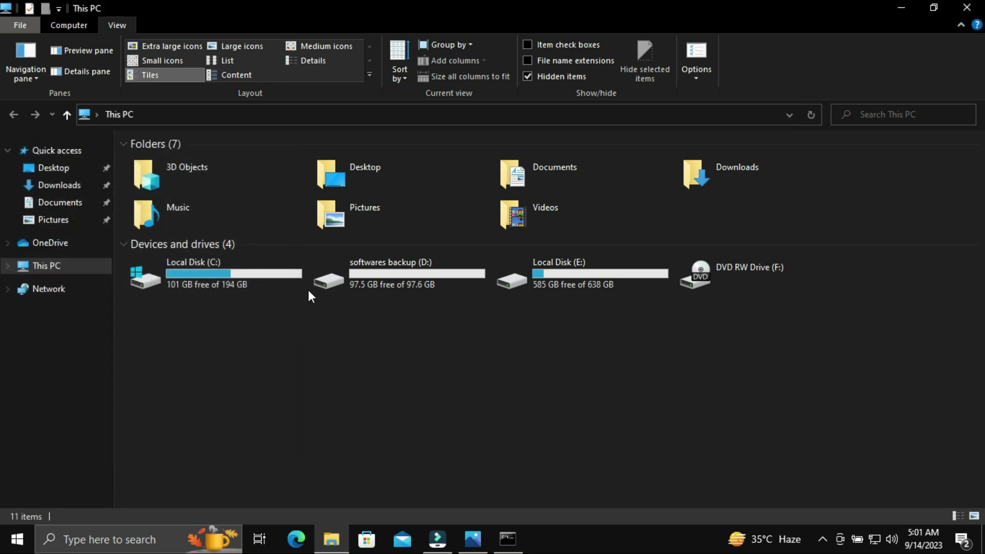
# Step: Close the This PC window and refresh the desktop repeatedly
pyautogui.click(967, 7)
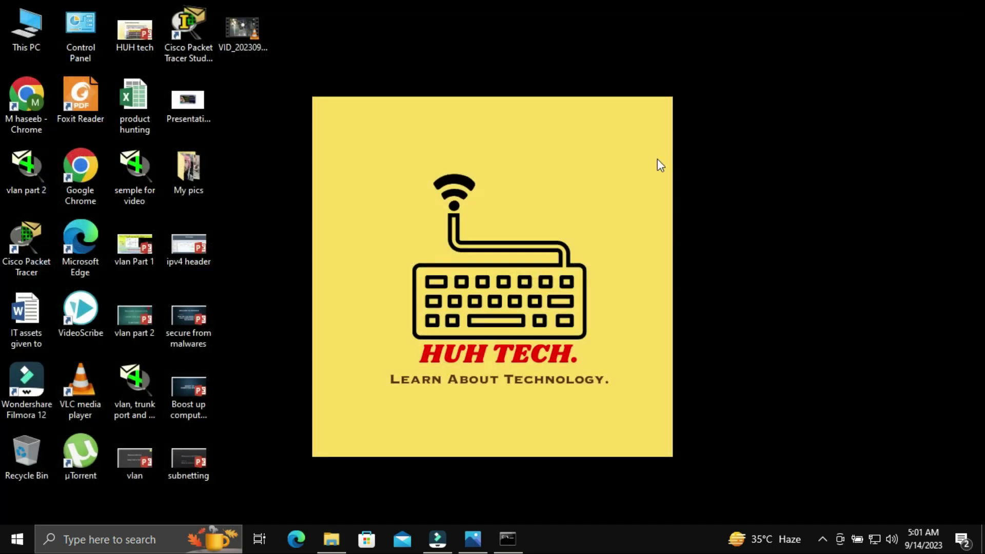
pyautogui.rightClick(829, 175)
pyautogui.click(845, 220)
pyautogui.rightClick(752, 176)
pyautogui.click(767, 215)
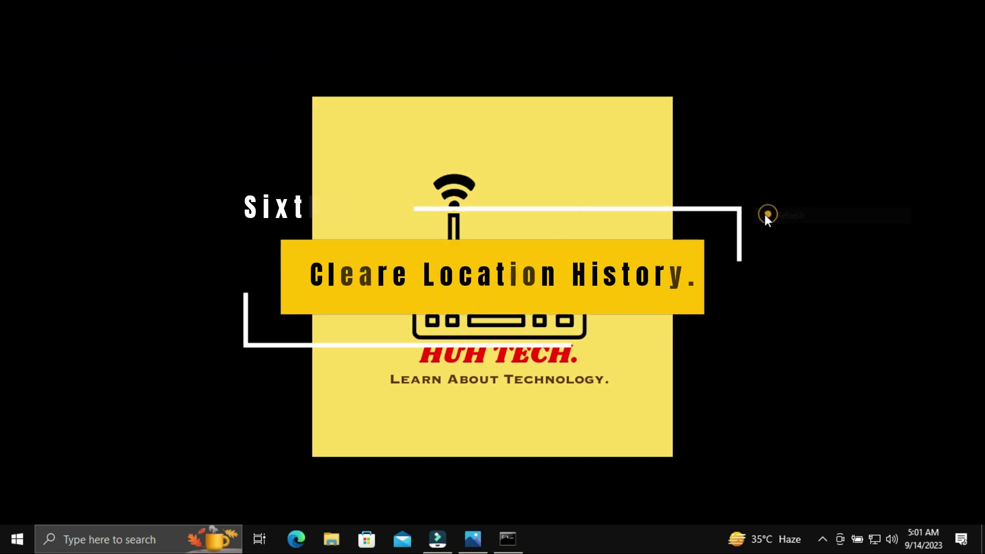
pyautogui.rightClick(765, 214)
pyautogui.click(785, 253)
pyautogui.rightClick(753, 208)
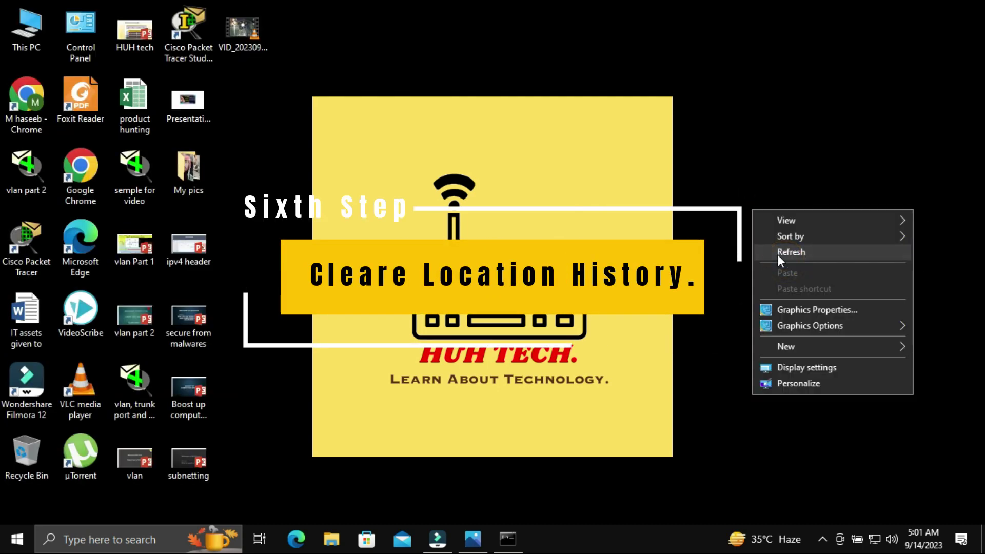
pyautogui.click(779, 255)
pyautogui.rightClick(761, 236)
pyautogui.click(792, 280)
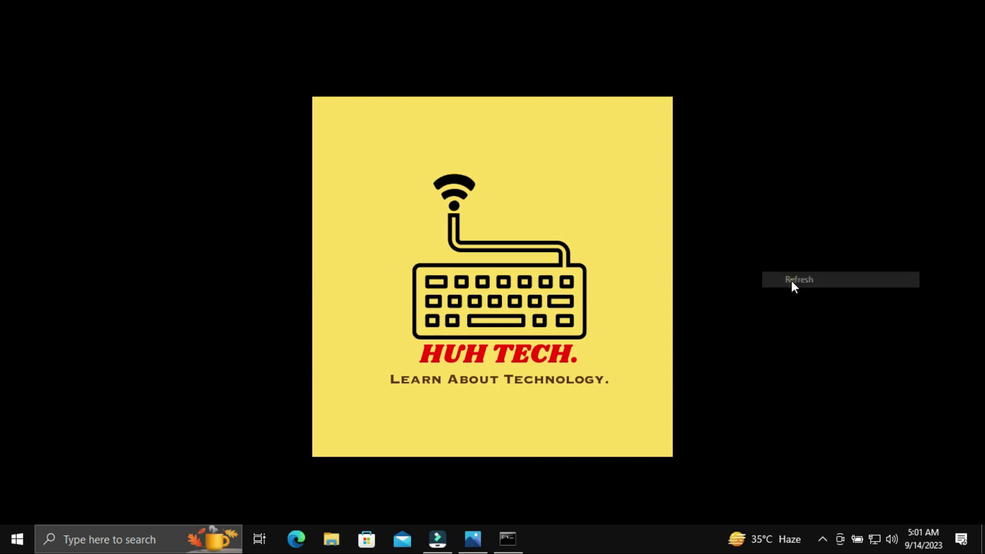
pyautogui.rightClick(733, 180)
pyautogui.click(750, 222)
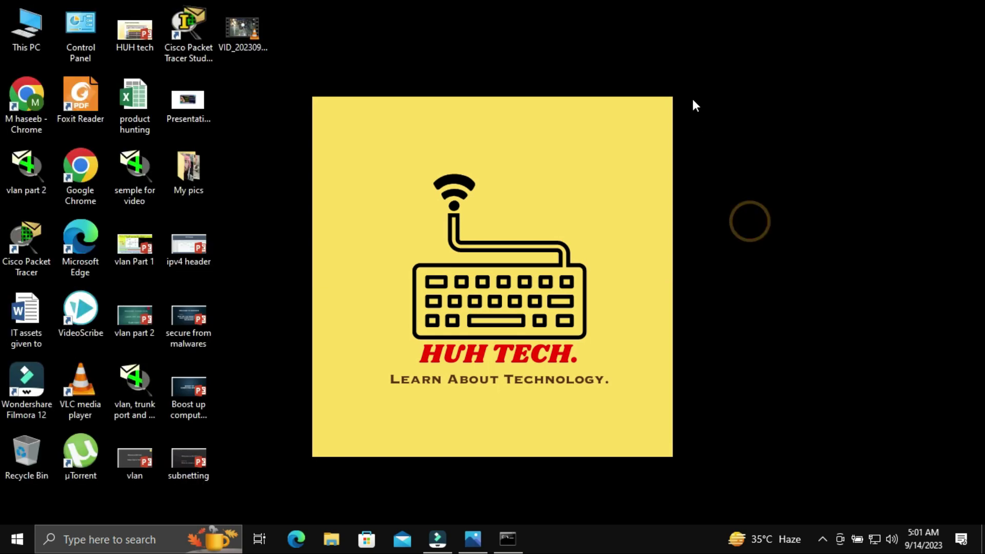
pyautogui.rightClick(682, 100)
pyautogui.click(717, 147)
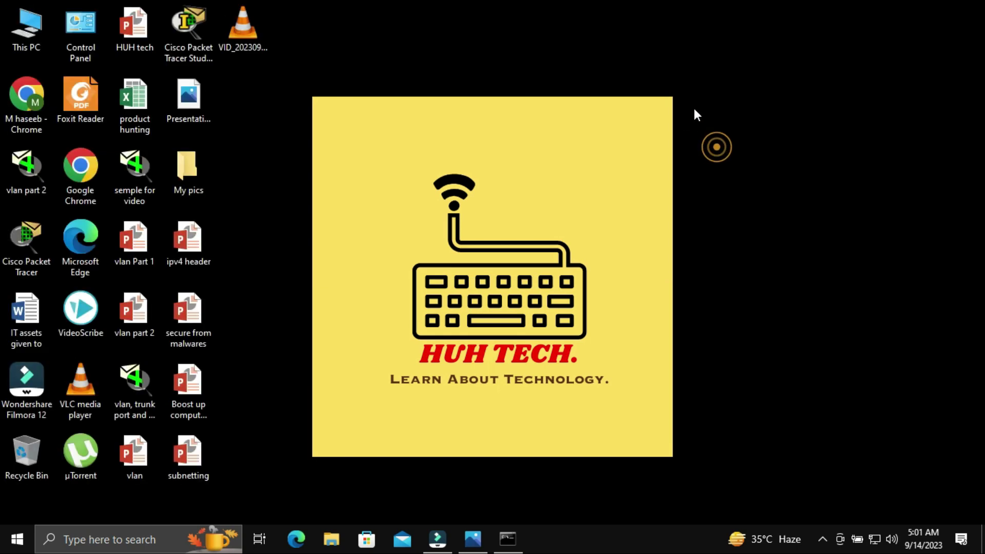
pyautogui.rightClick(686, 94)
pyautogui.click(716, 144)
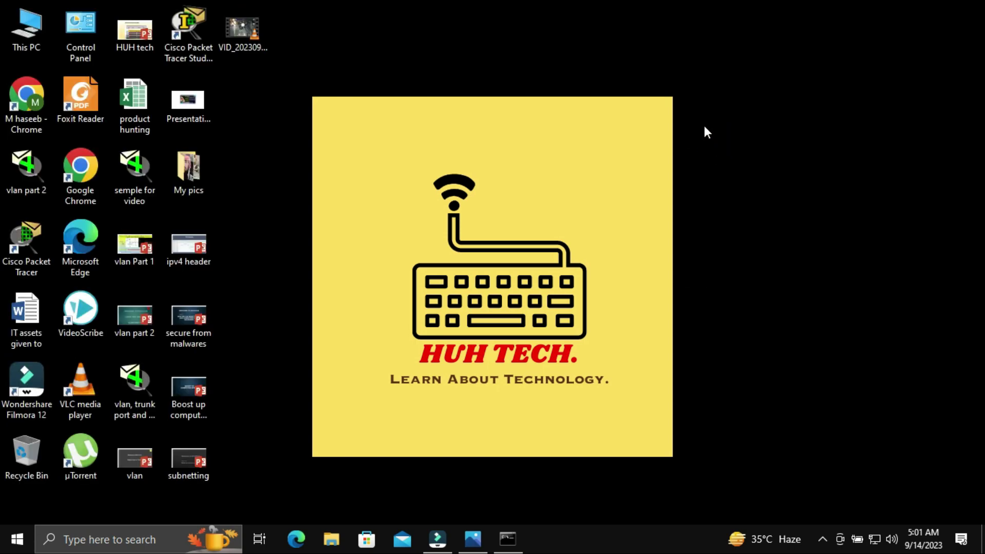
pyautogui.rightClick(699, 97)
pyautogui.click(726, 138)
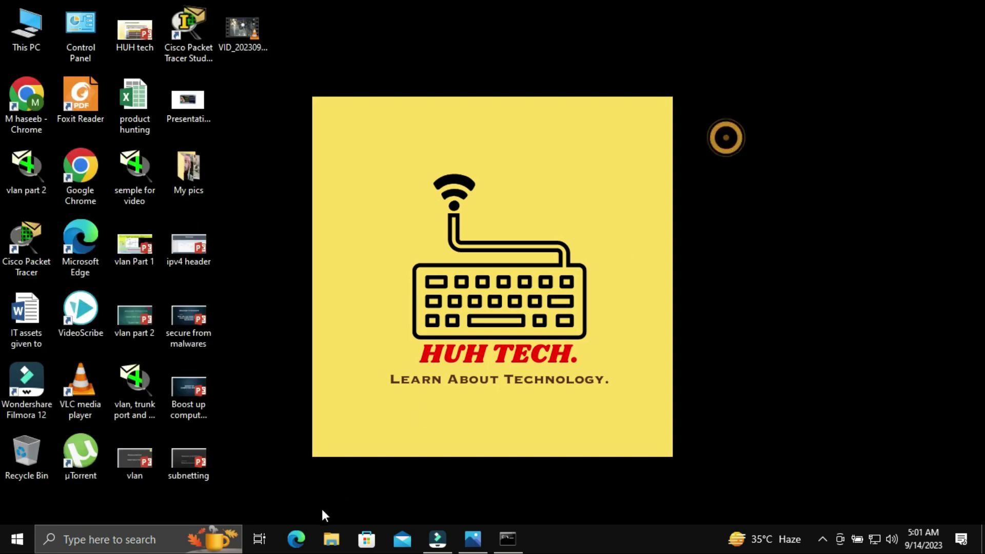
# Step: Search Windows for "setting", launch the Settings app and open its Privacy category
pyautogui.click(139, 543)
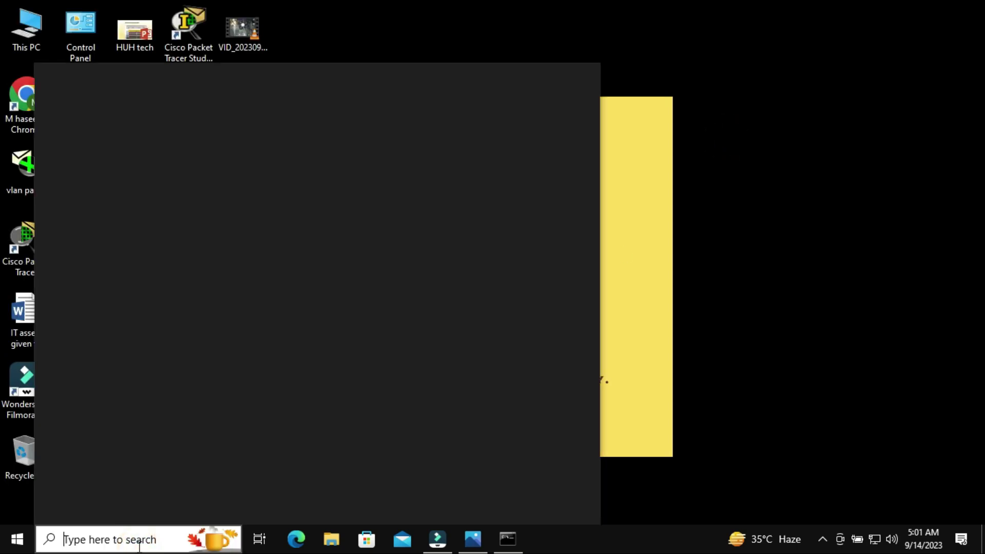
pyautogui.write('se')
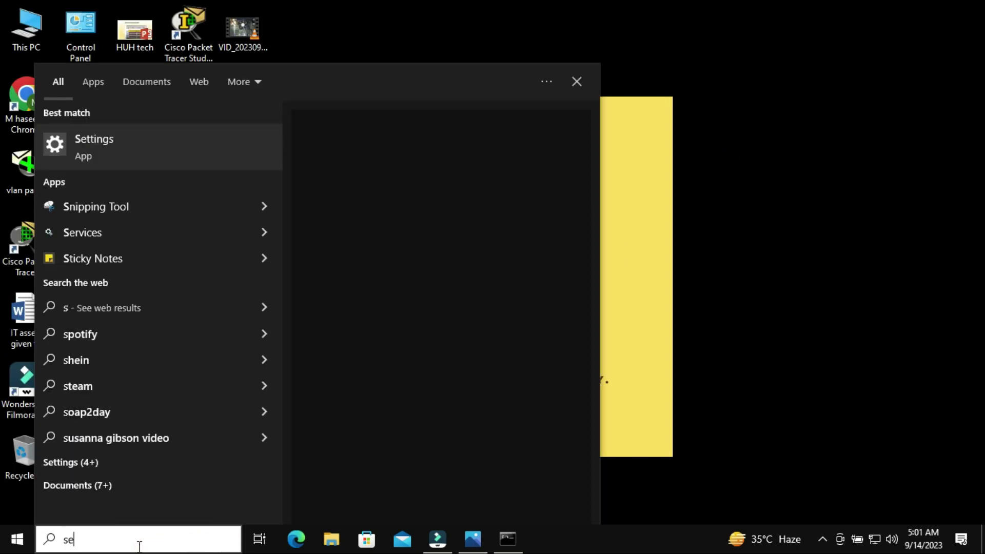
pyautogui.write('tting')
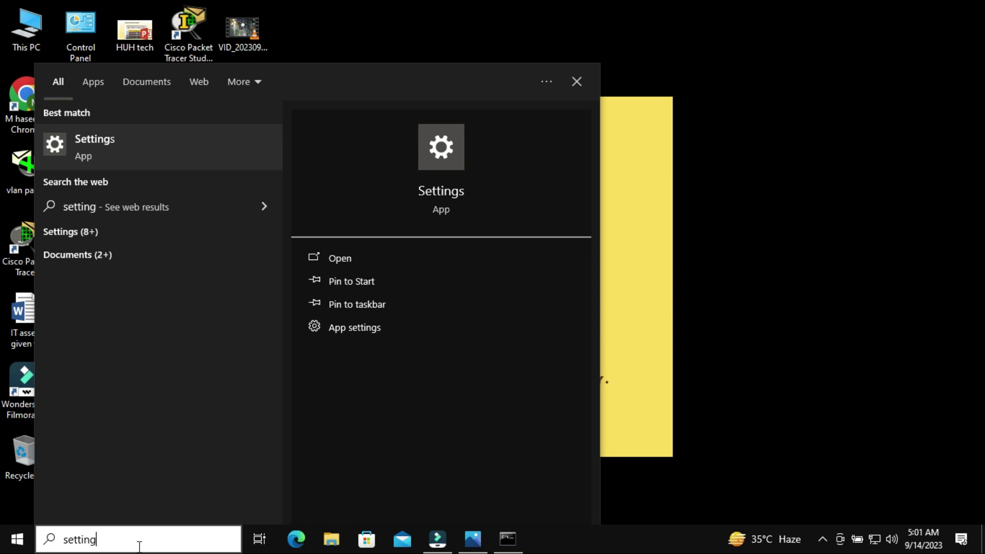
pyautogui.press('Return')
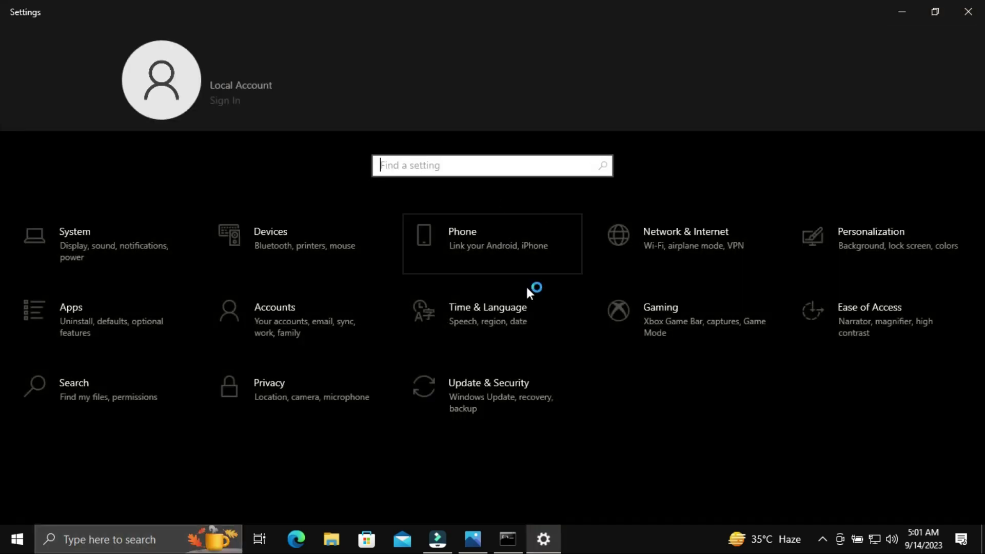
pyautogui.click(296, 397)
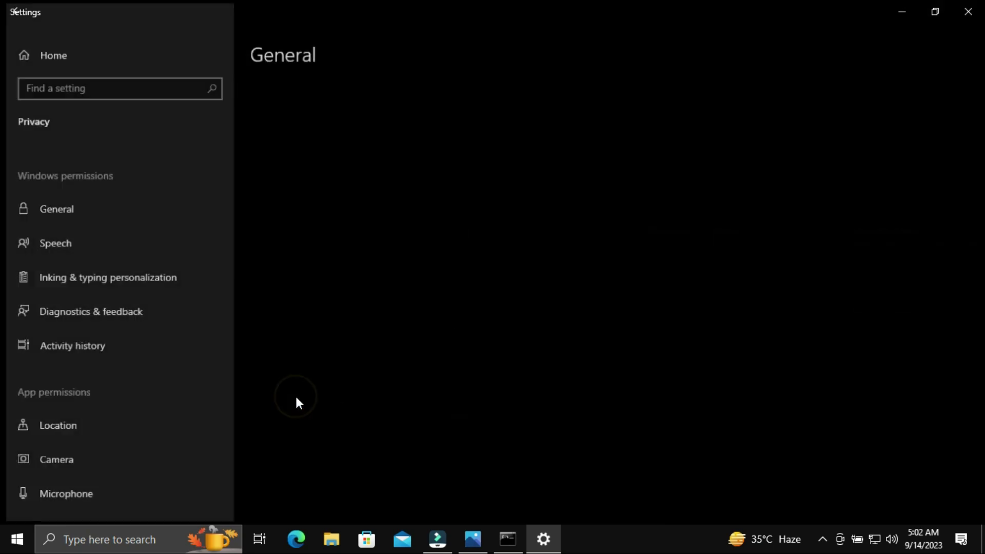
# Step: Clear this device's location history in the Location privacy settings
pyautogui.click(90, 433)
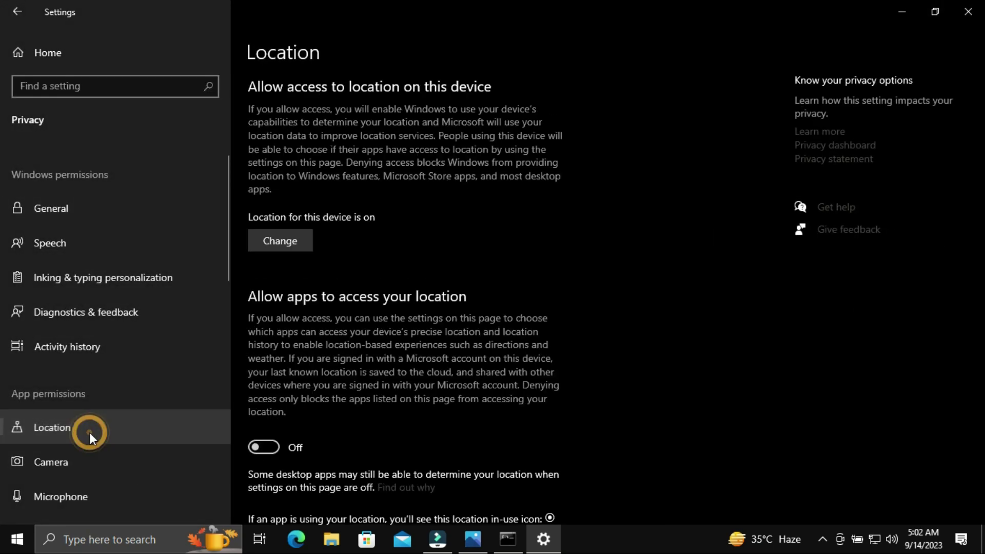
pyautogui.scroll(-10, 501, 384)
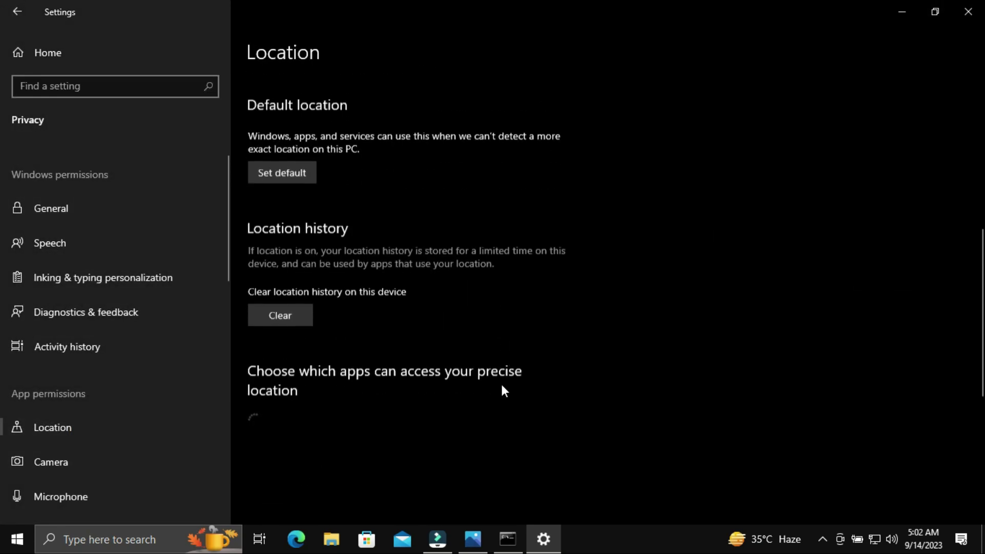
pyautogui.click(285, 311)
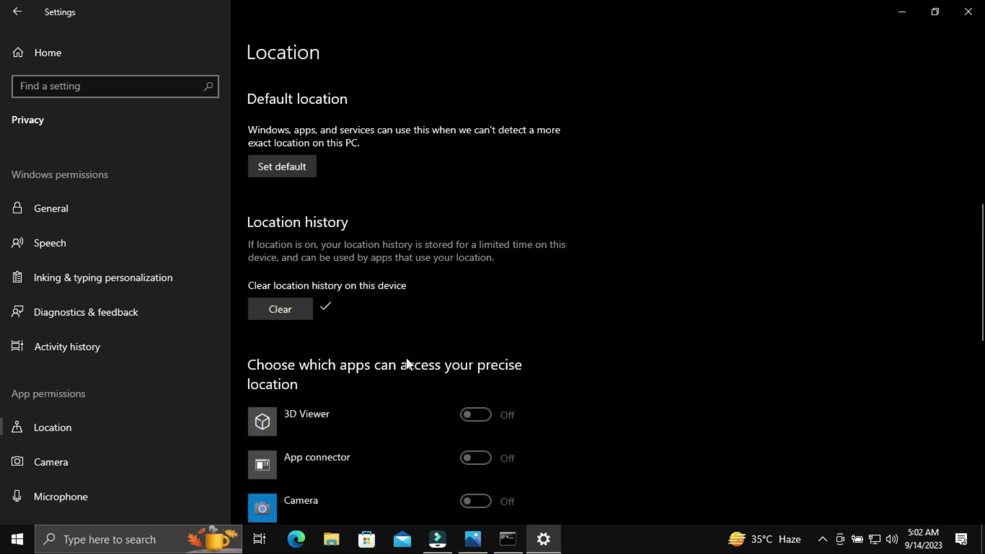
# Step: Examine the Location page's access options for apps and desktop apps, and its location history and geofencing sections
pyautogui.scroll(-5, 407, 358)
pyautogui.scroll(8, 406, 356)
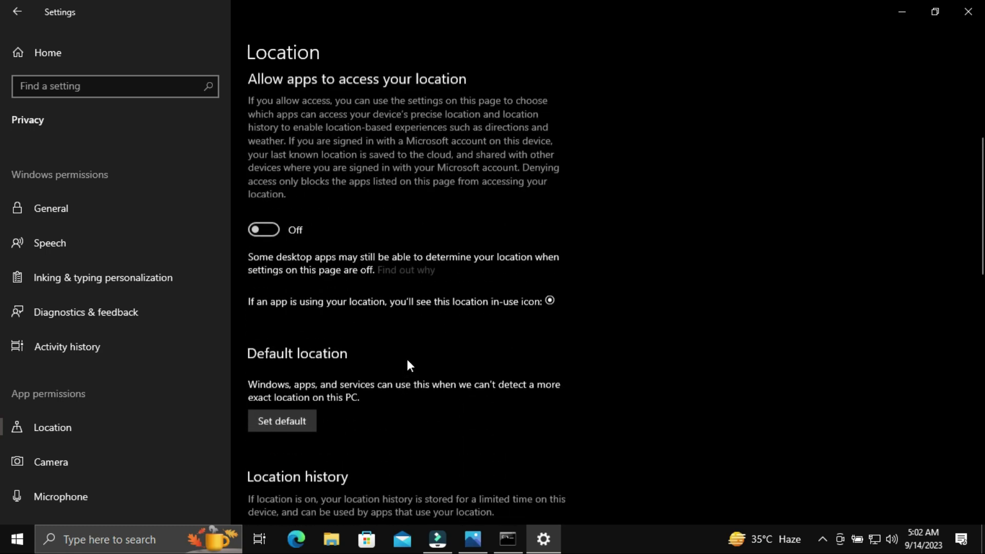
pyautogui.scroll(2, 409, 364)
pyautogui.scroll(-10, 408, 359)
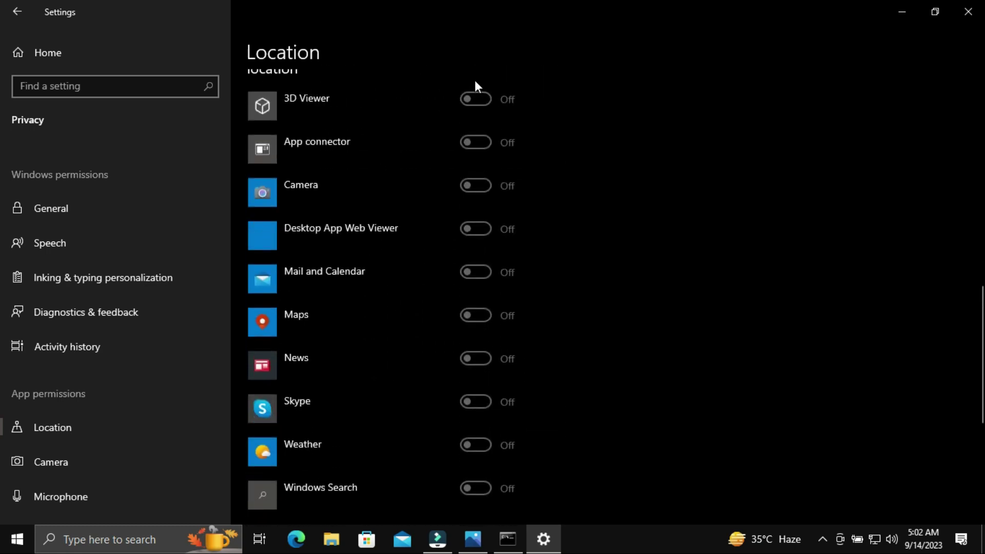
pyautogui.scroll(-10, 444, 266)
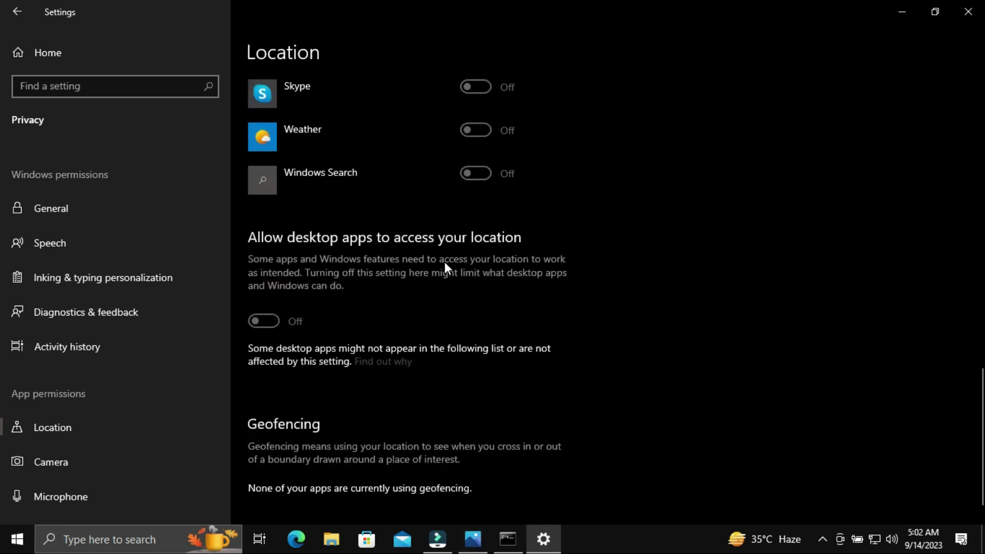
pyautogui.scroll(5, 445, 267)
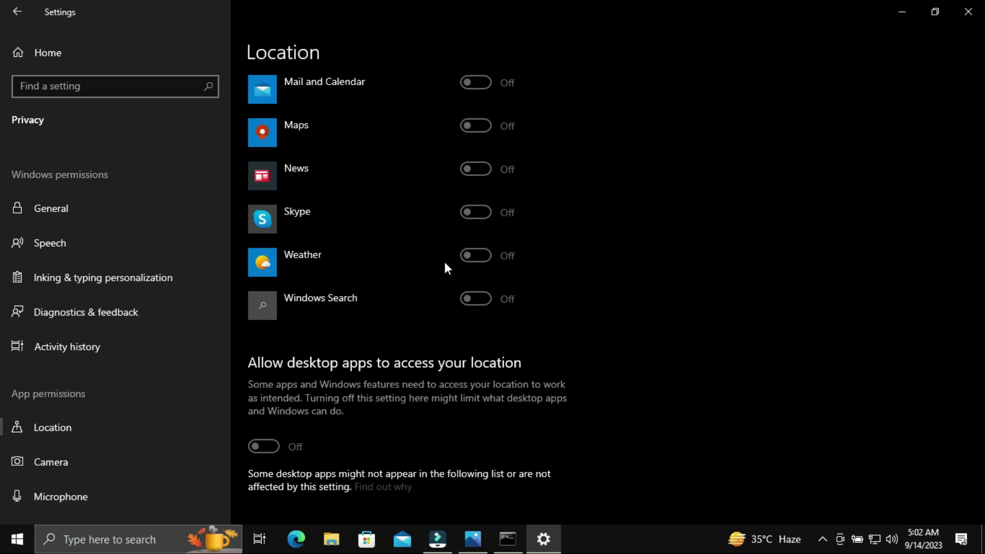
pyautogui.scroll(5, 446, 266)
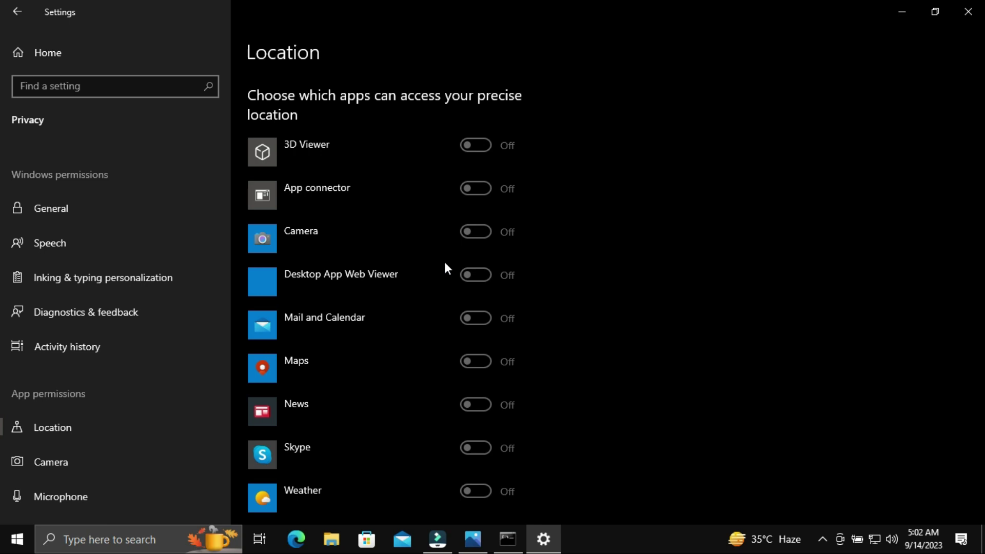
pyautogui.scroll(5, 445, 263)
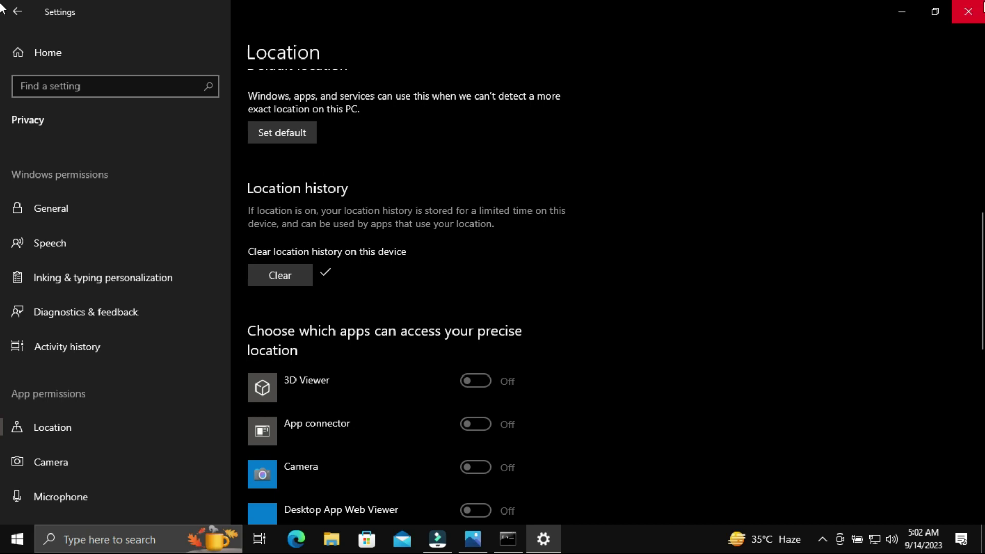
# Step: Close the Settings window and refresh the desktop
pyautogui.click(969, 12)
pyautogui.rightClick(732, 153)
pyautogui.click(774, 196)
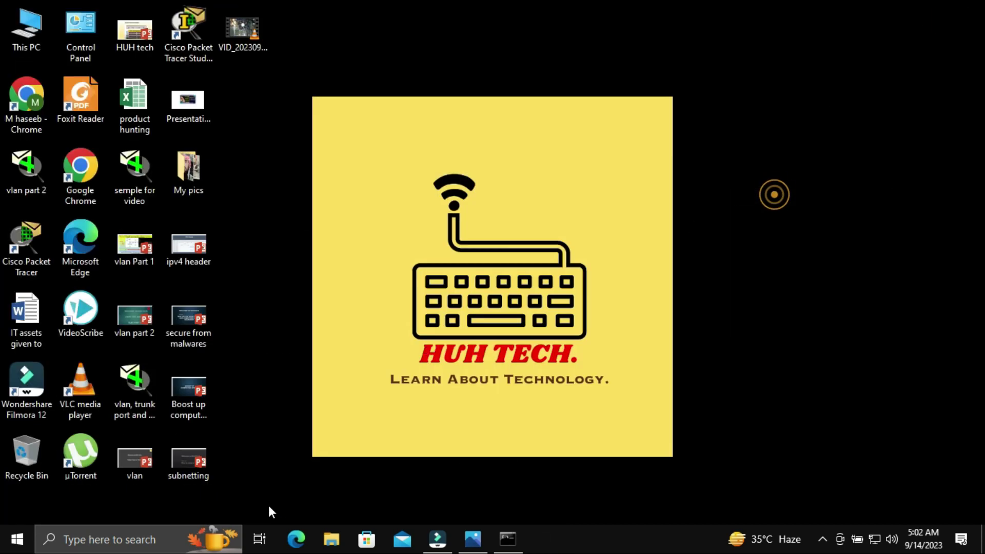
pyautogui.click(187, 543)
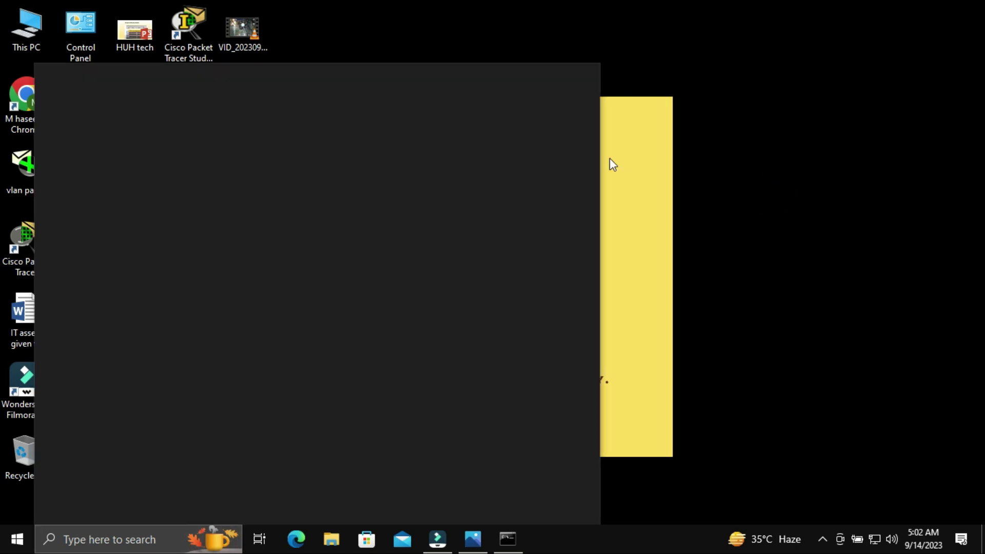
pyautogui.click(675, 143)
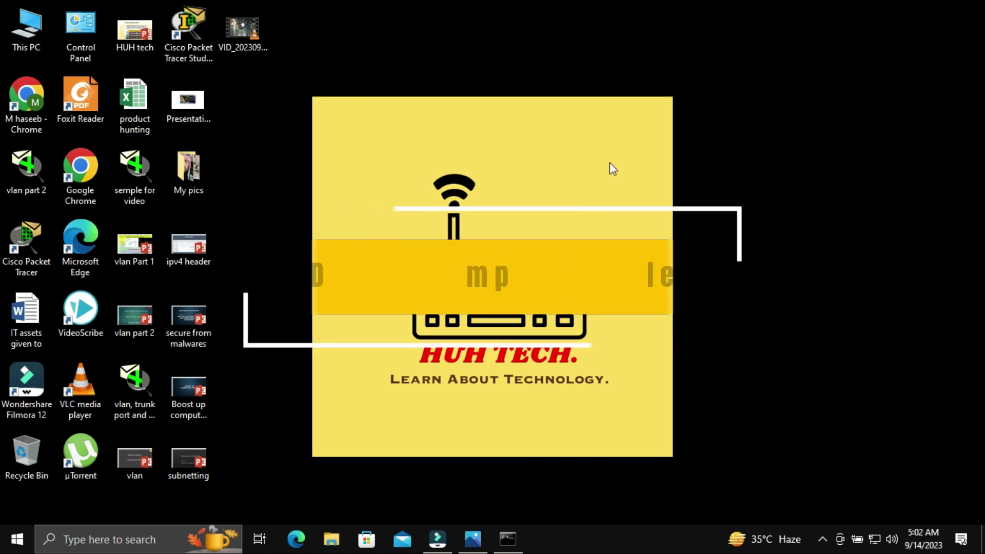
# Step: Run "temp" to open the Windows Temp folder and grant permanent access to it
pyautogui.press('super+r')
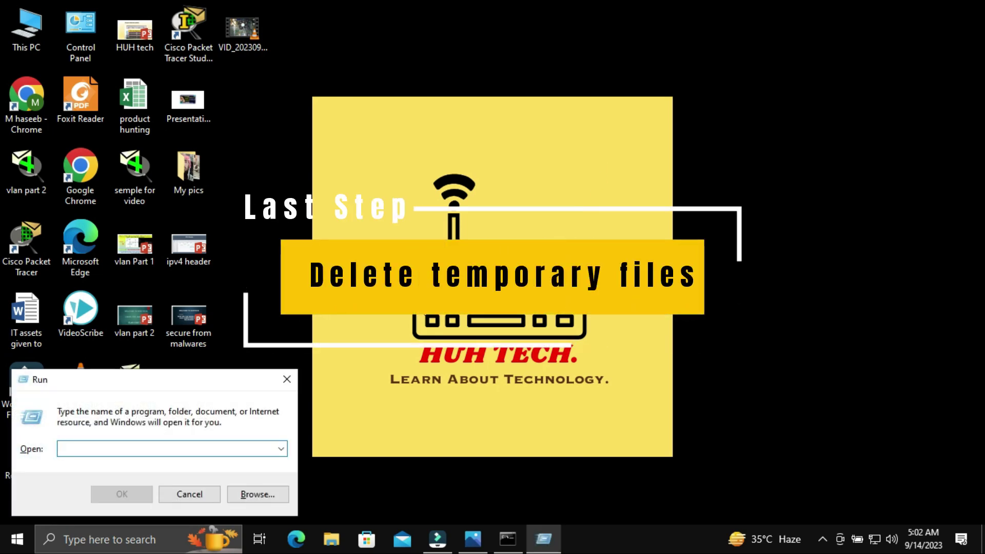
pyautogui.write('temp')
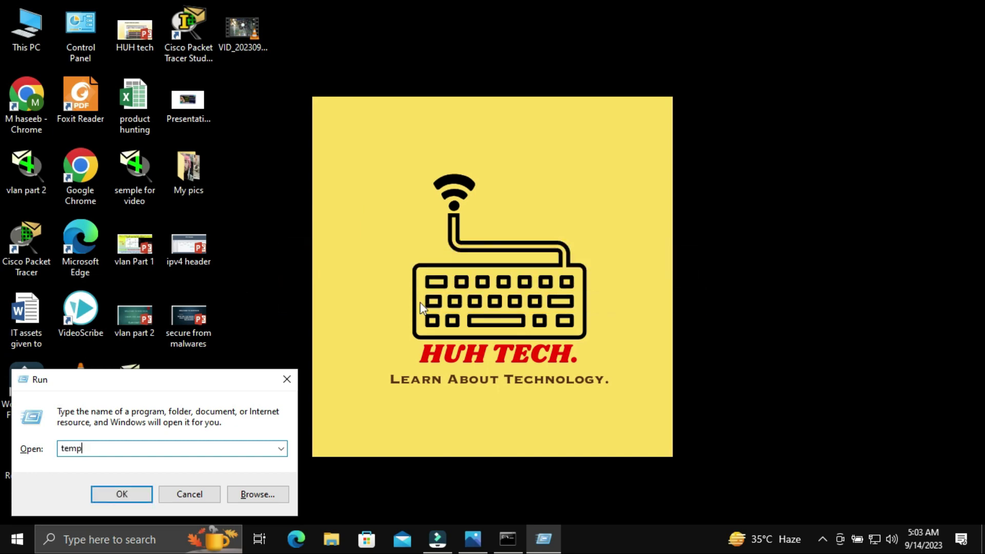
pyautogui.press('Return')
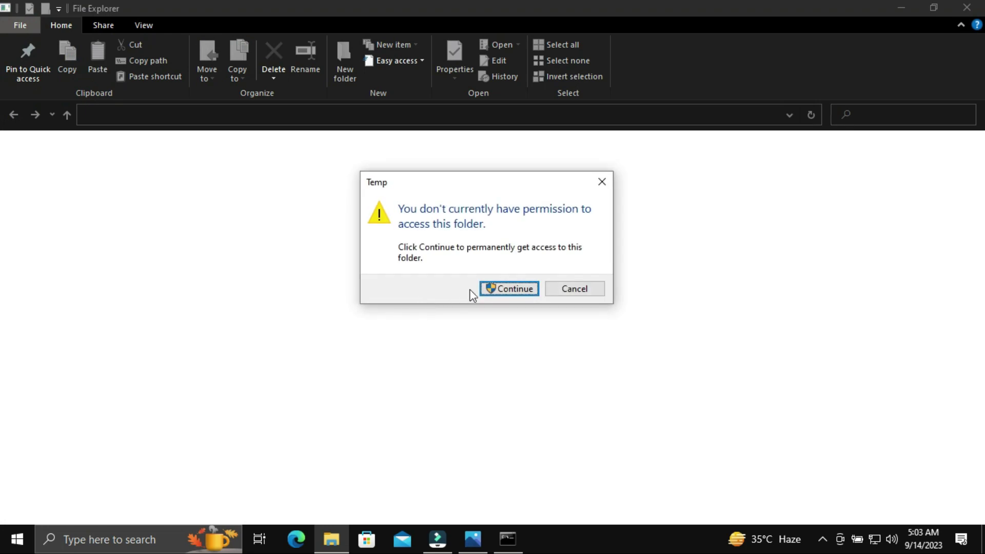
pyautogui.click(482, 289)
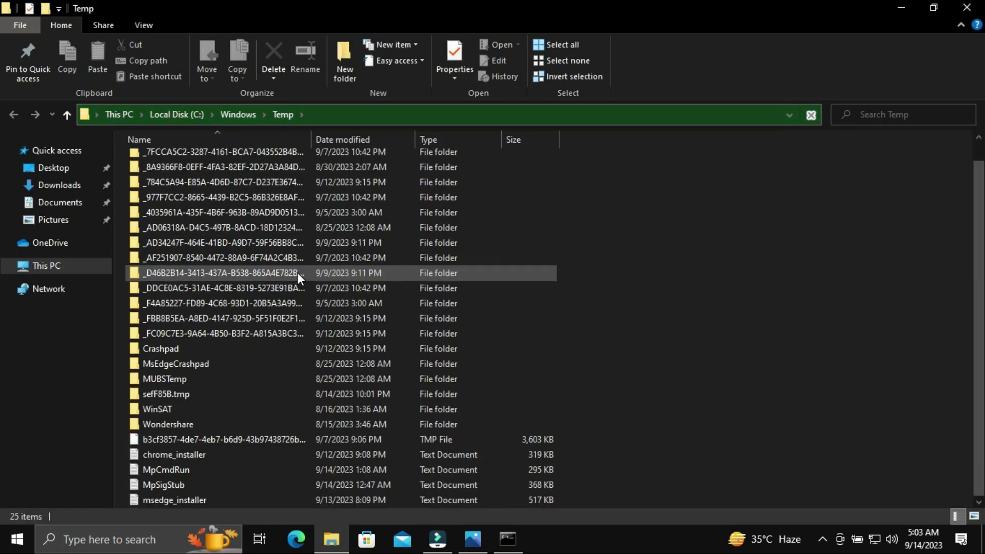
# Step: Delete everything in the Windows Temp folder, applying administrator permission to all current items, and close the folder window
pyautogui.scroll(-1, 297, 272)
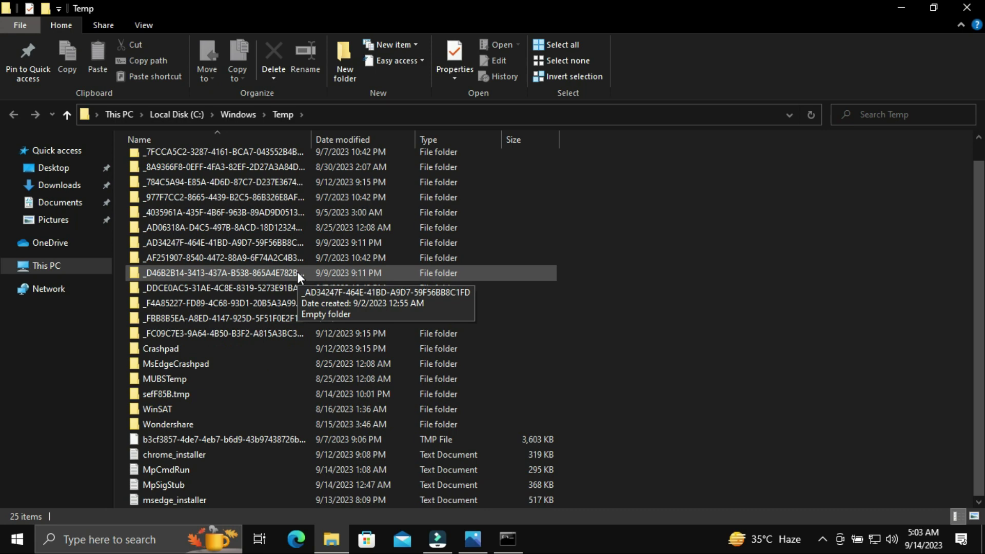
pyautogui.hotkey('ctrl', 'a')
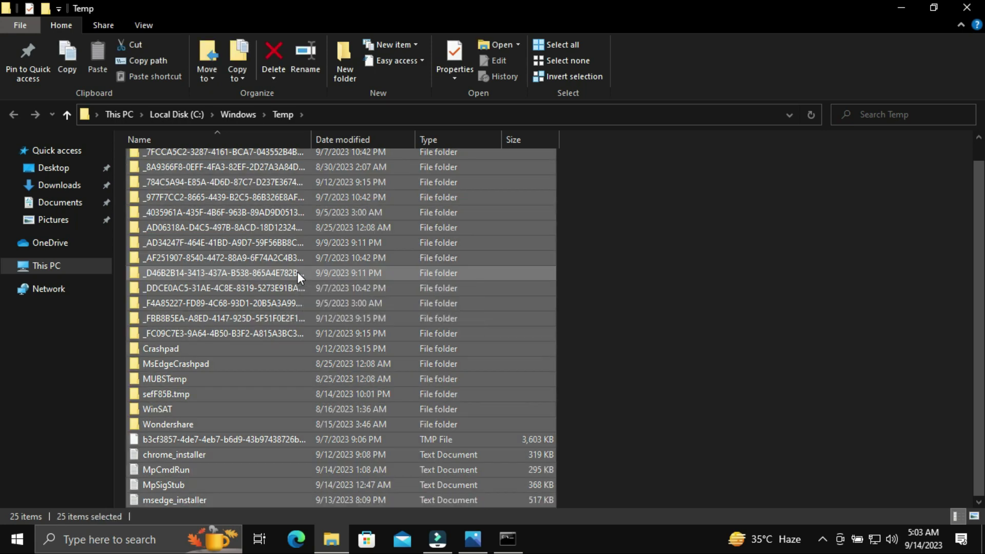
pyautogui.press('Delete')
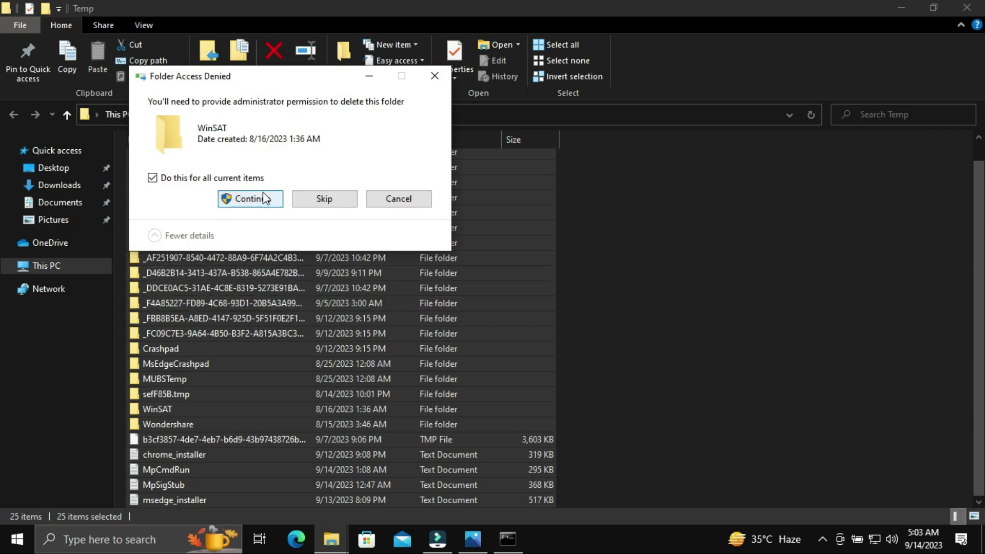
pyautogui.click(264, 198)
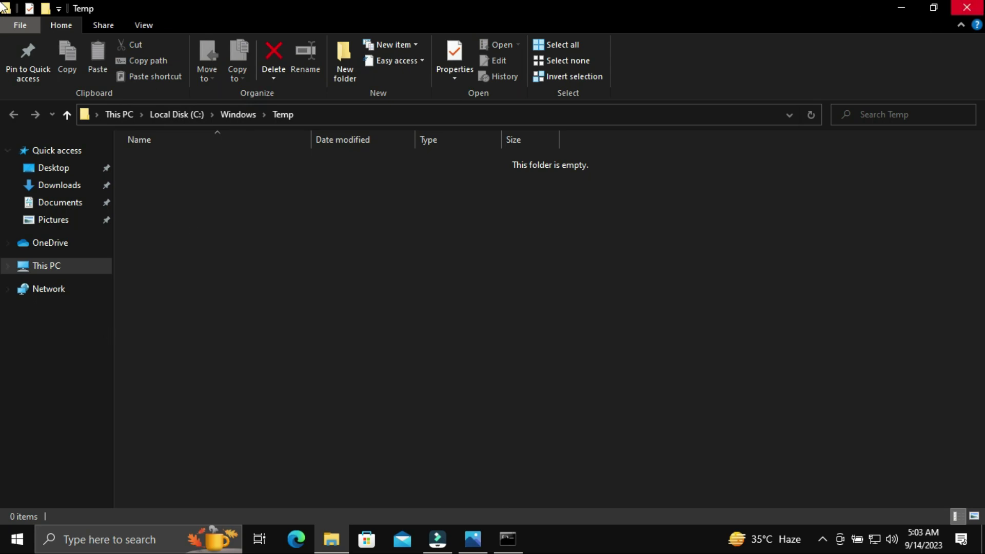
pyautogui.click(967, 8)
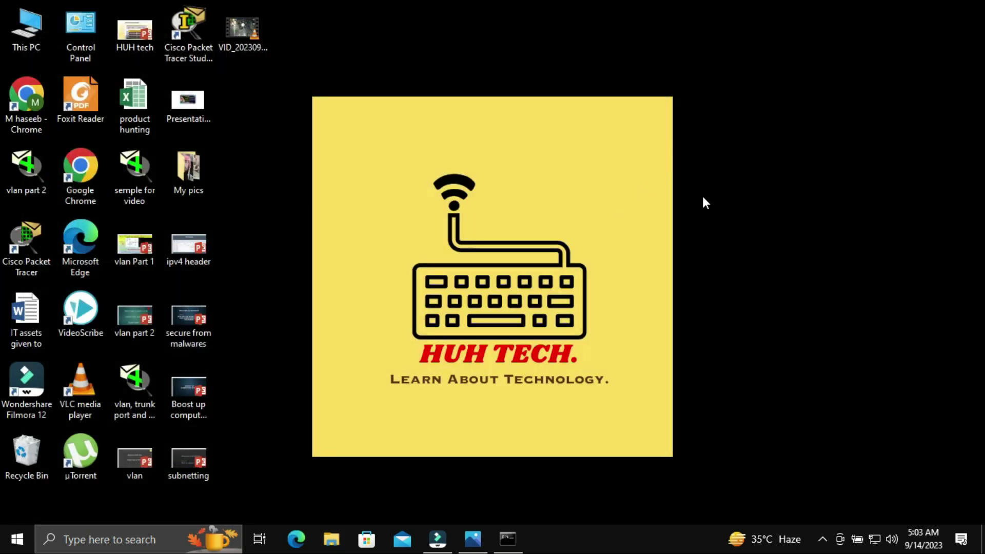
# Step: Refresh the desktop and run "%temp%" to open the user account's local Temp folder
pyautogui.rightClick(785, 186)
pyautogui.click(805, 227)
pyautogui.press('super+r')
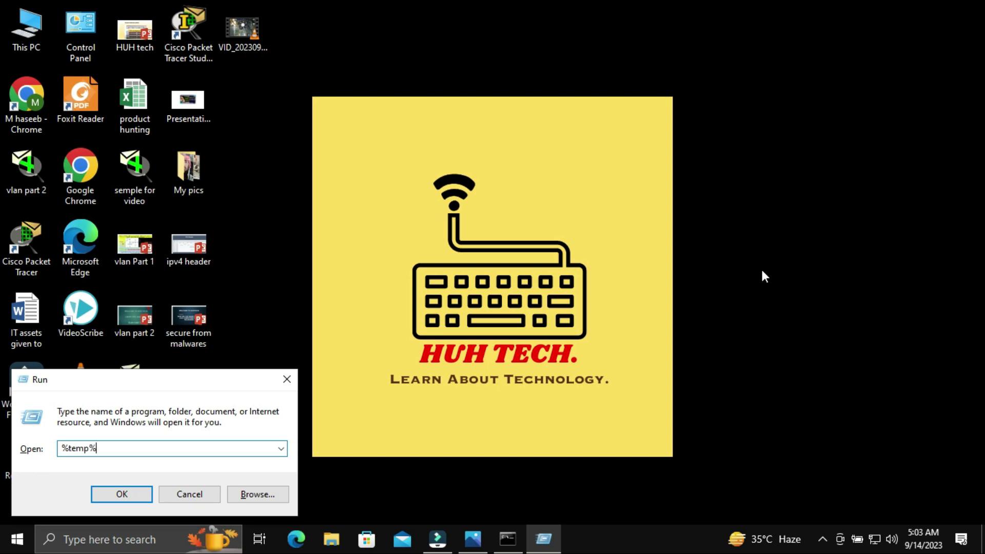
pyautogui.press('Return')
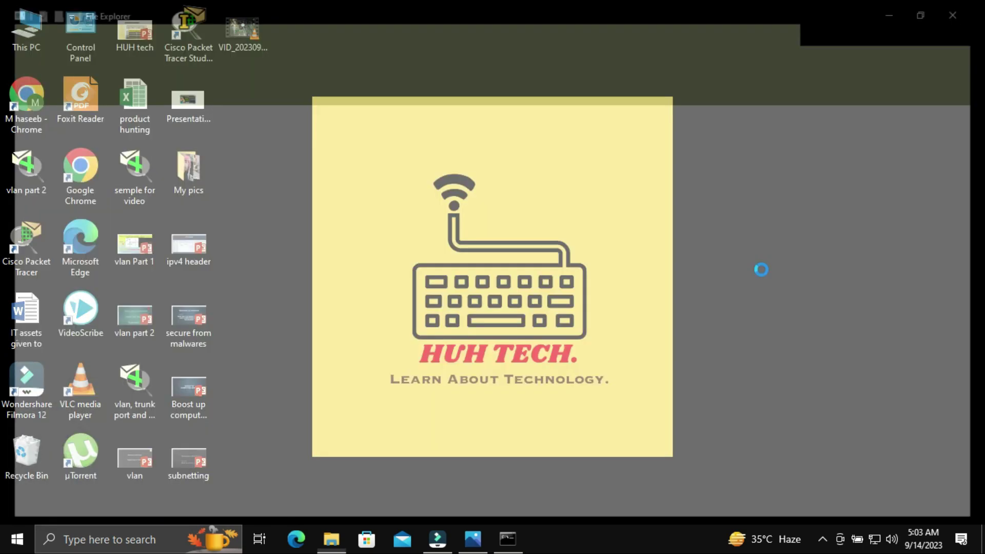
# Step: Delete all items in the user account's local Temp folder, dismiss the error dialog and bring the deletion progress window forward
pyautogui.scroll(-20, 468, 308)
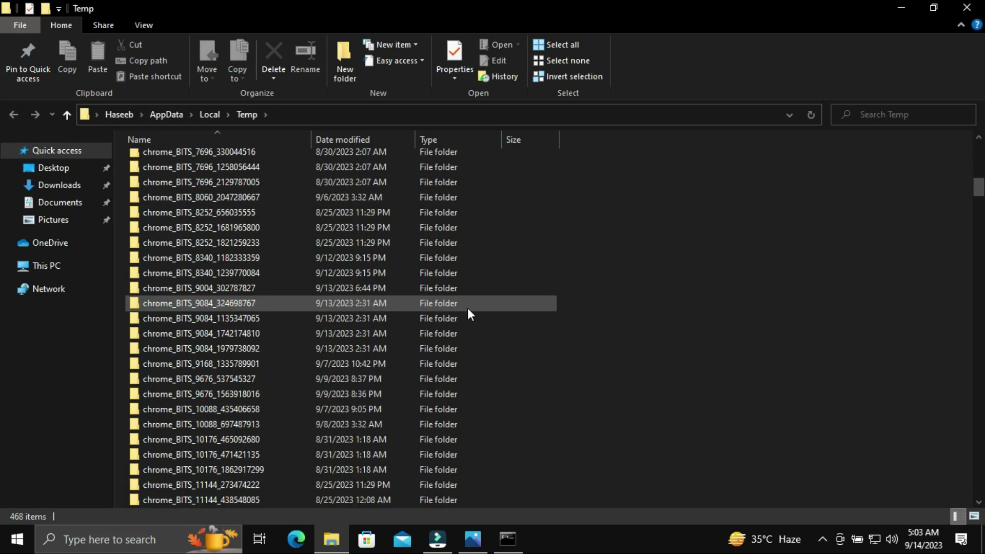
pyautogui.scroll(-20, 466, 308)
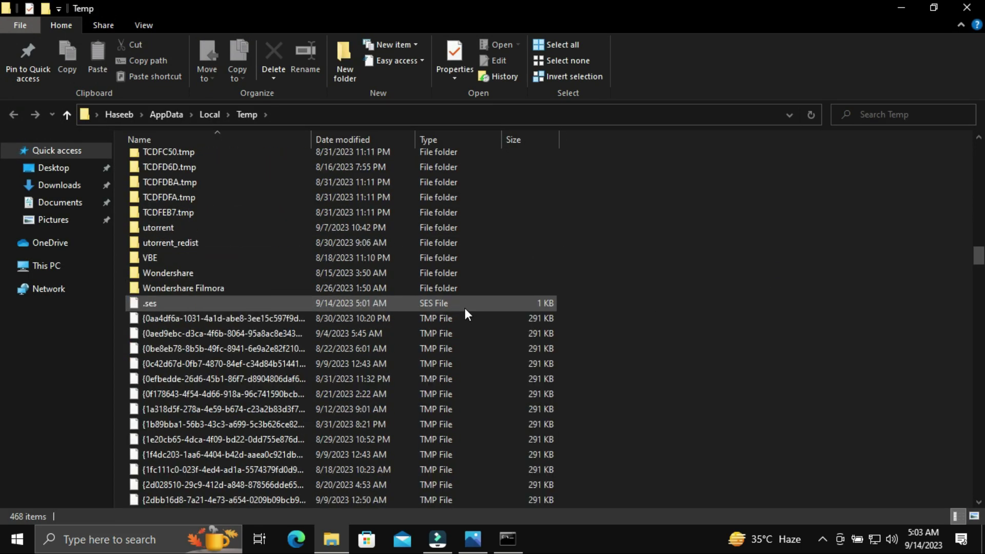
pyautogui.scroll(-4, 465, 308)
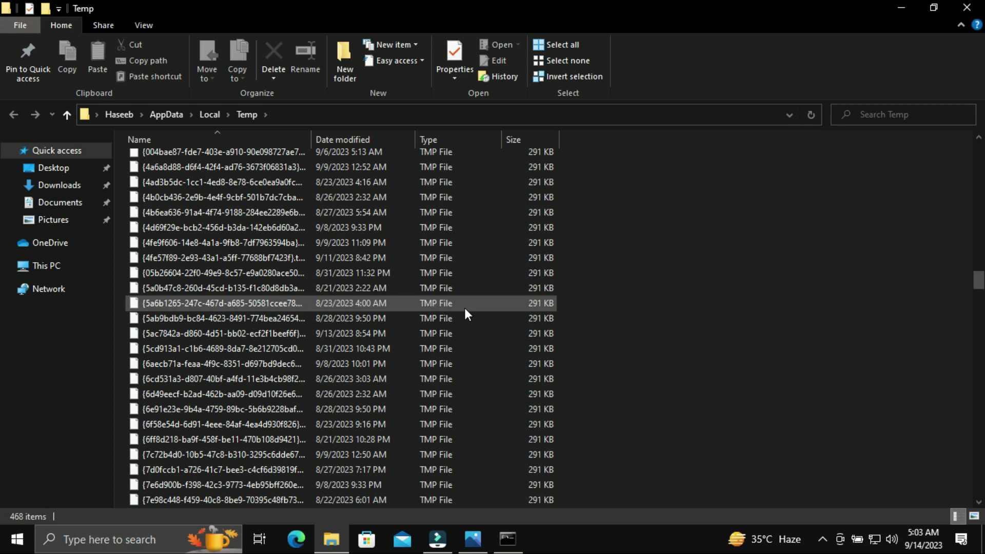
pyautogui.hotkey('ctrl', 'a')
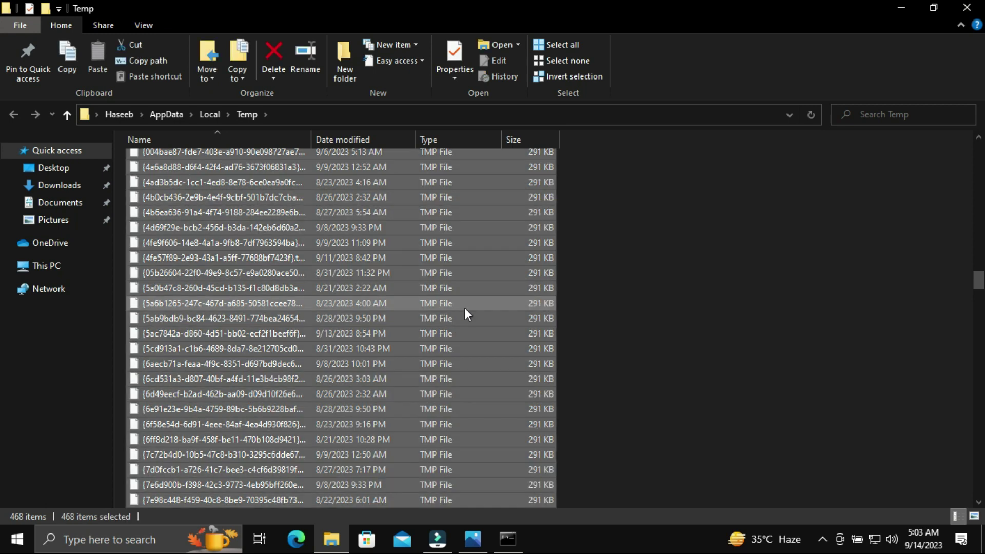
pyautogui.press('Delete')
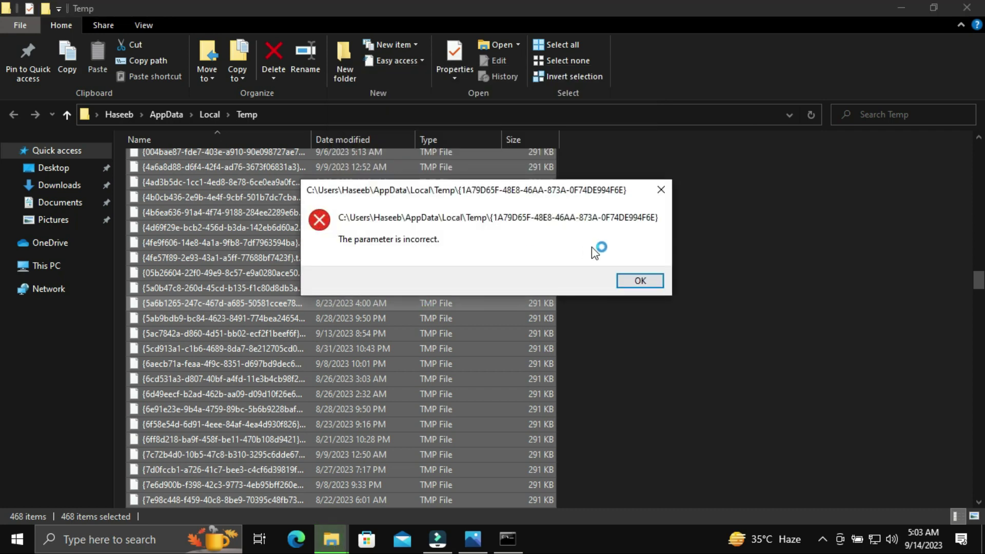
pyautogui.click(632, 283)
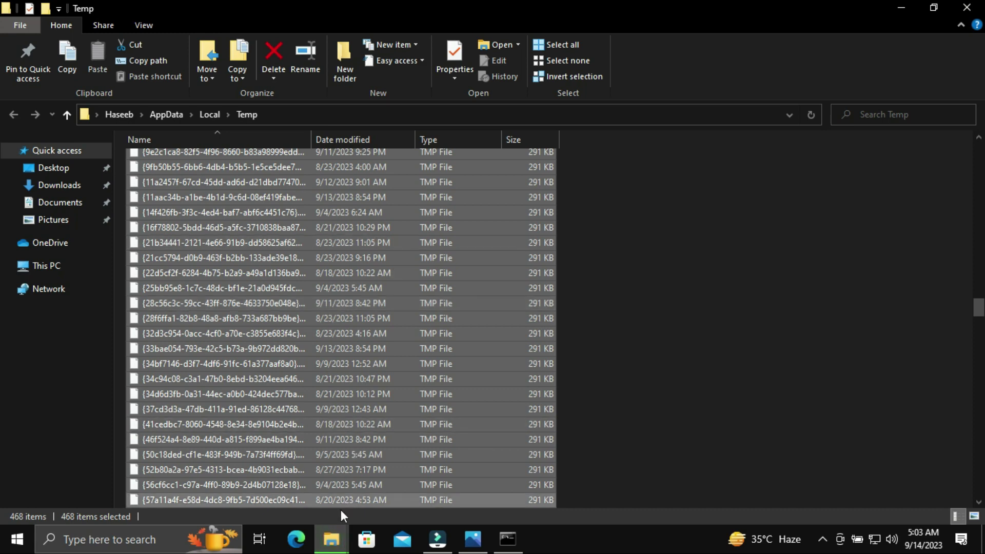
pyautogui.moveTo(332, 539)
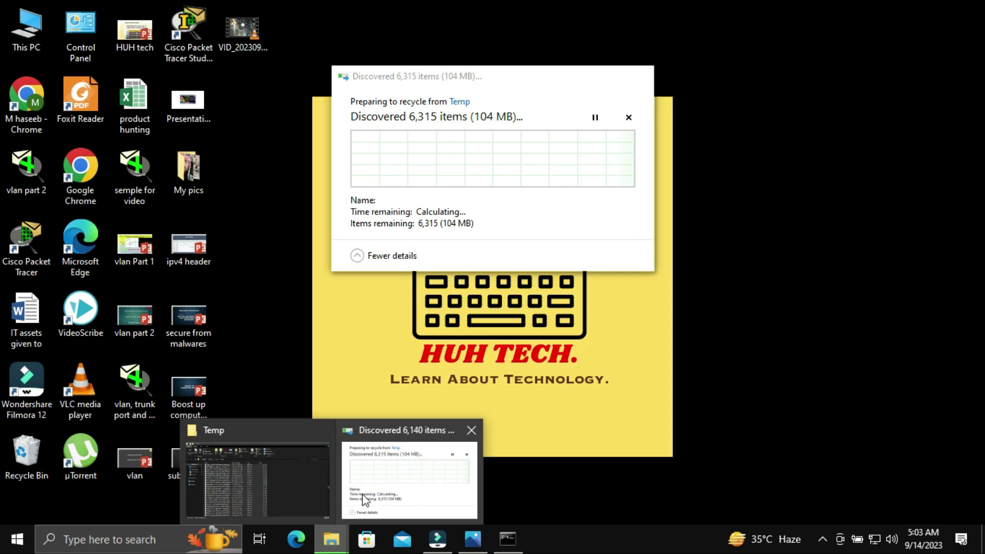
pyautogui.click(362, 494)
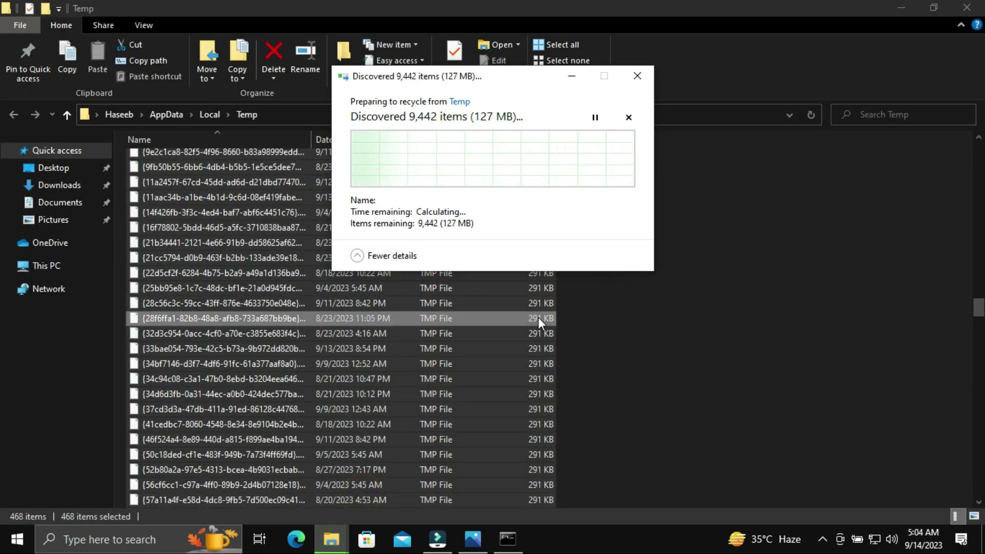
# Step: Run "prefetch" to open the Windows Prefetch folder and grant permanent access to it
pyautogui.press('super+r')
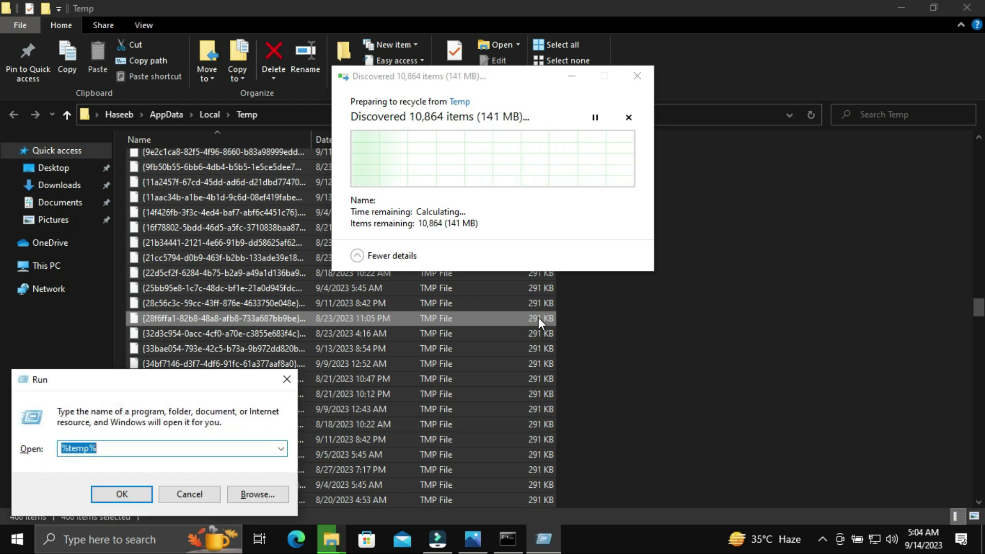
pyautogui.write('pr')
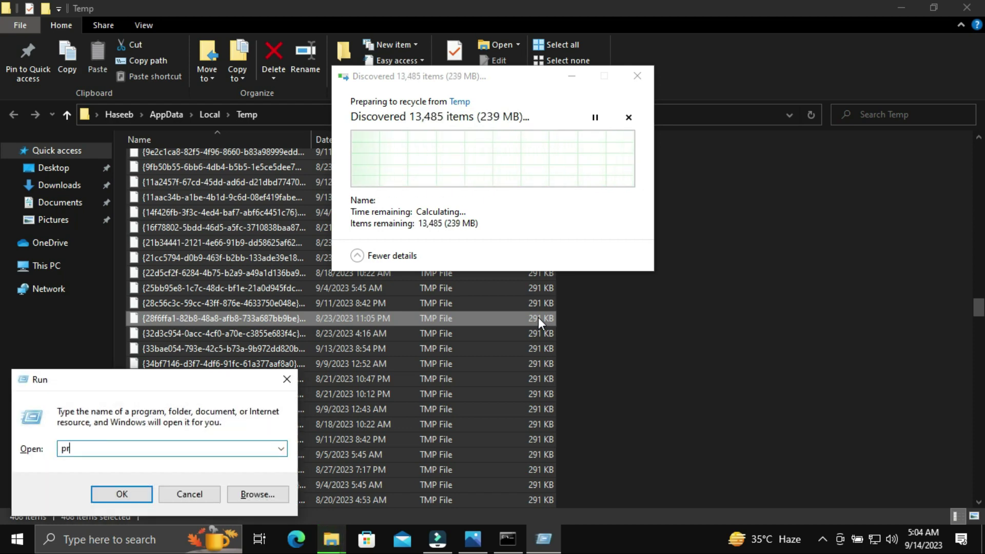
pyautogui.write('e')
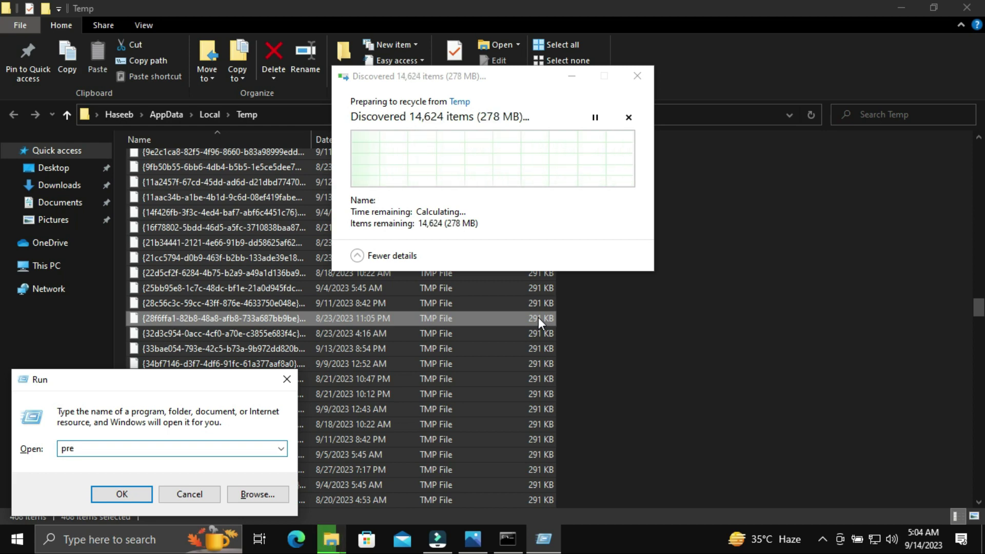
pyautogui.write('fetch')
pyautogui.press('Return')
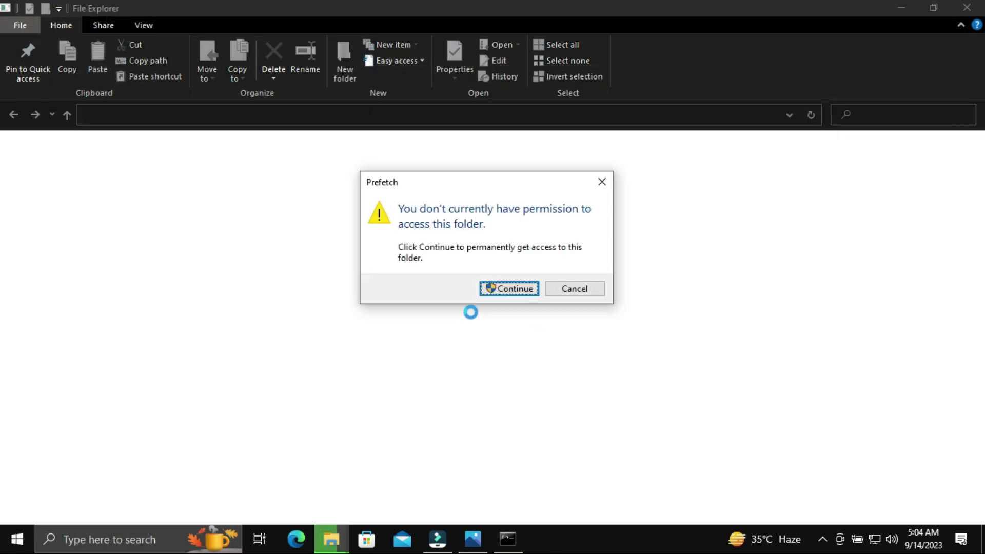
pyautogui.click(495, 290)
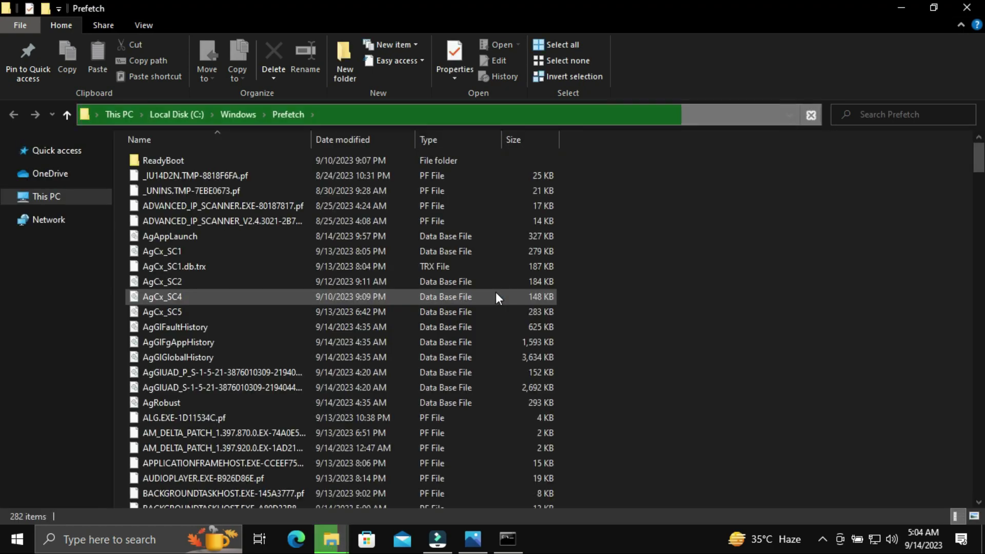
# Step: Select all items in the Windows Prefetch folder and delete them
pyautogui.scroll(-10, 496, 291)
pyautogui.scroll(-5, 496, 291)
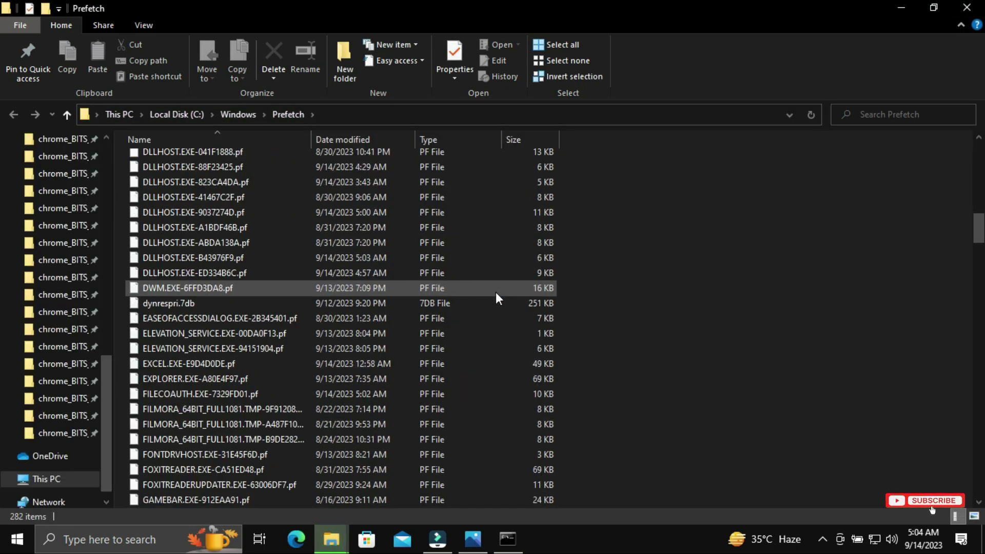
pyautogui.hotkey('ctrl', 'a')
pyautogui.press('Delete')
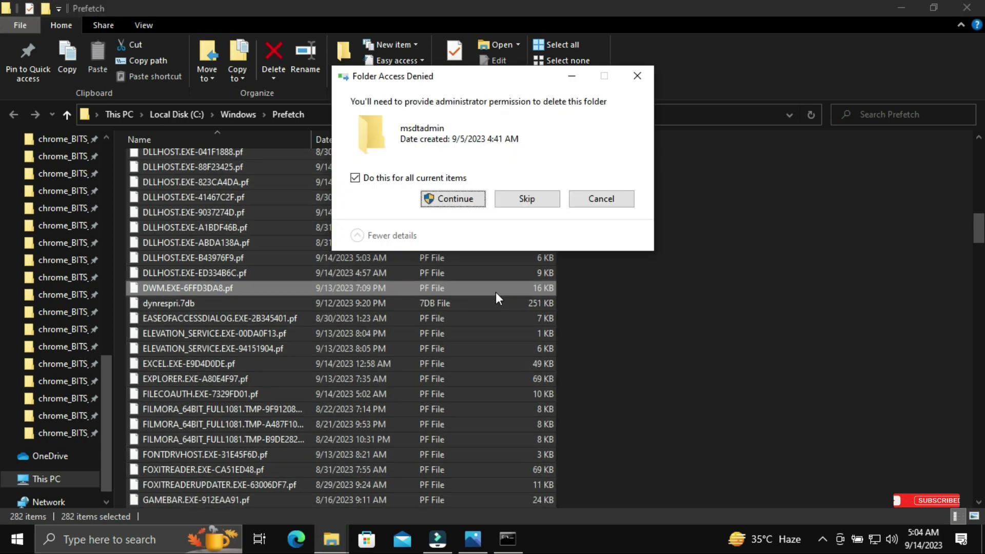
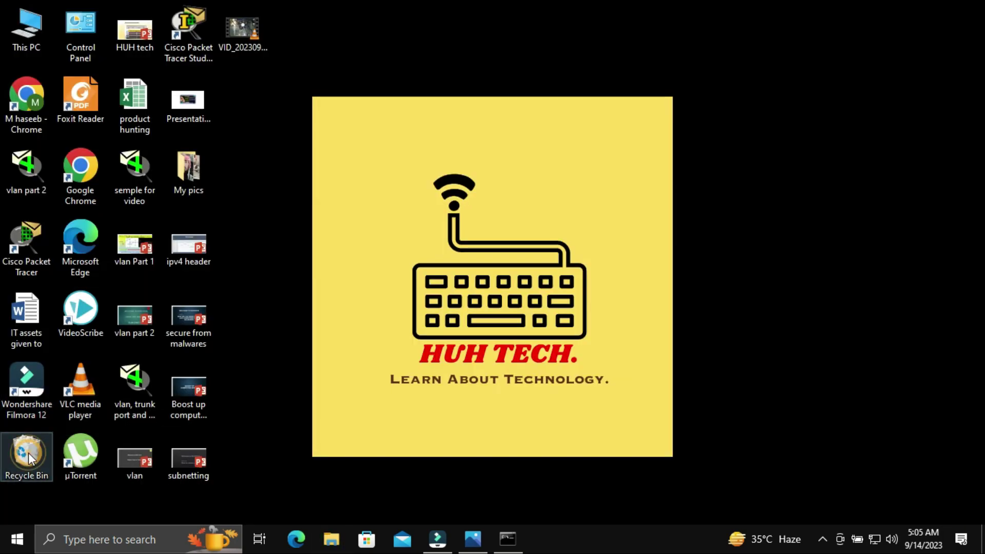
# Step: Open the Recycle Bin from the desktop
pyautogui.doubleClick(29, 452)
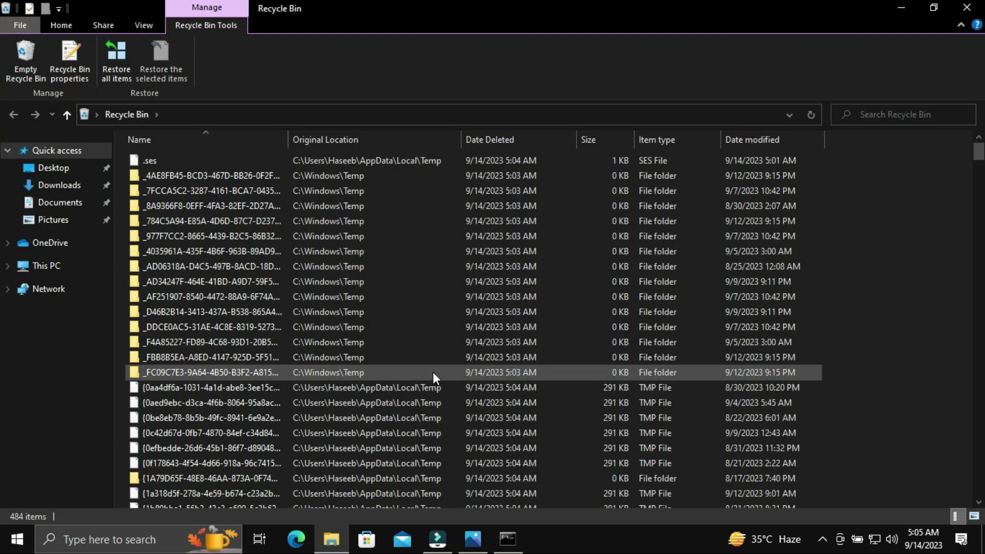